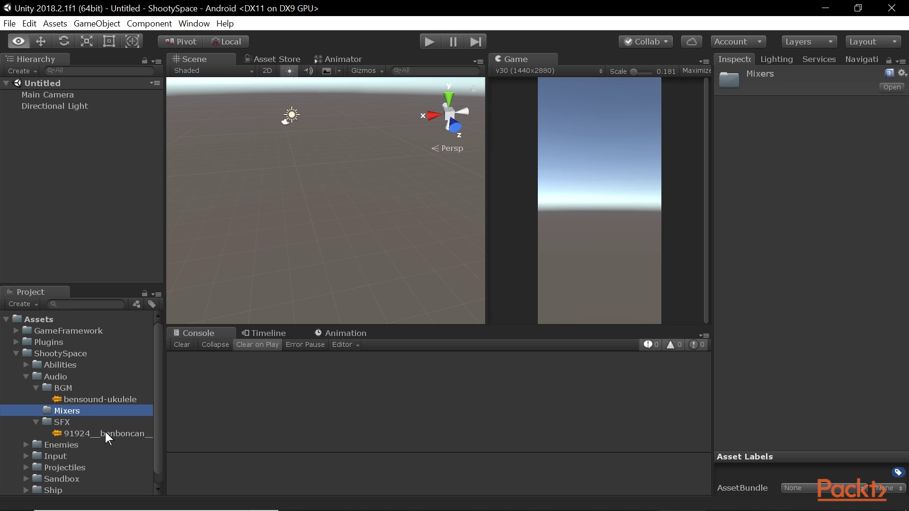
Step: Create an Audio Mixer asset named MyMixer in the Audio/Mixers folder
right_click(74, 413)
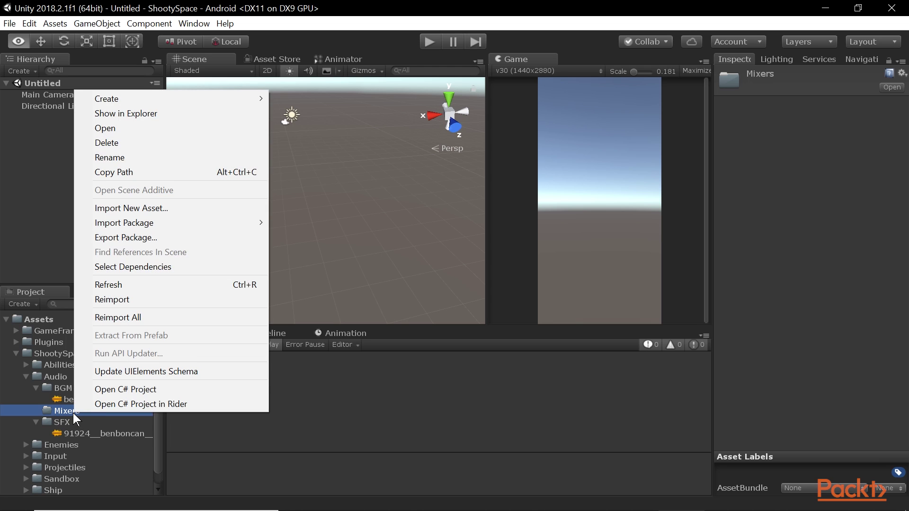
mouse_move(213, 103)
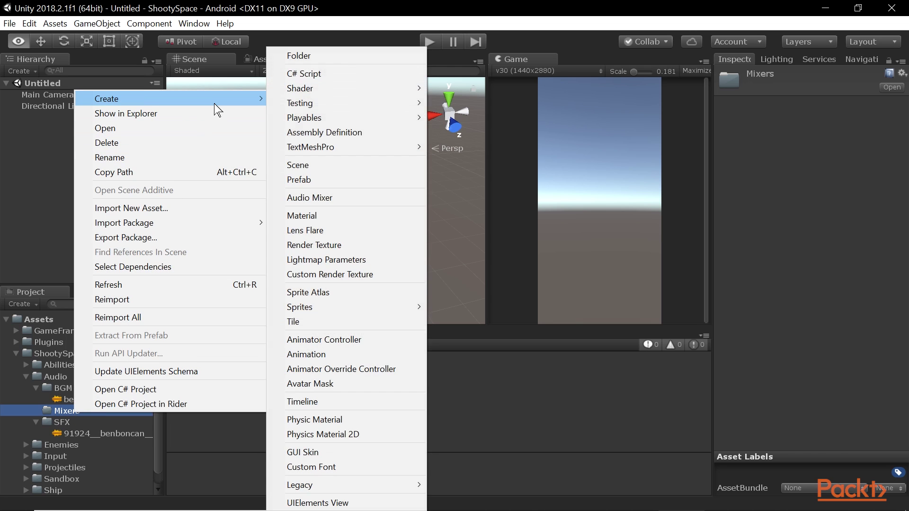
left_click(341, 197)
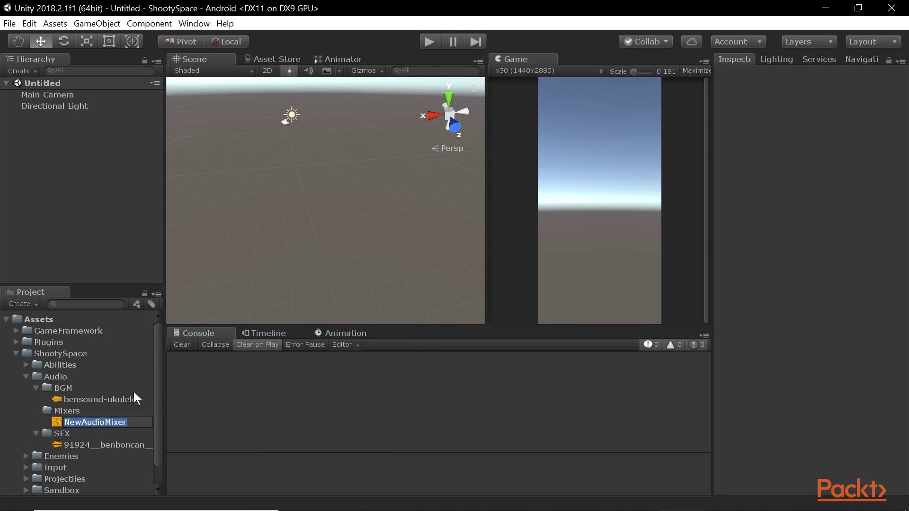
type("MyMixer")
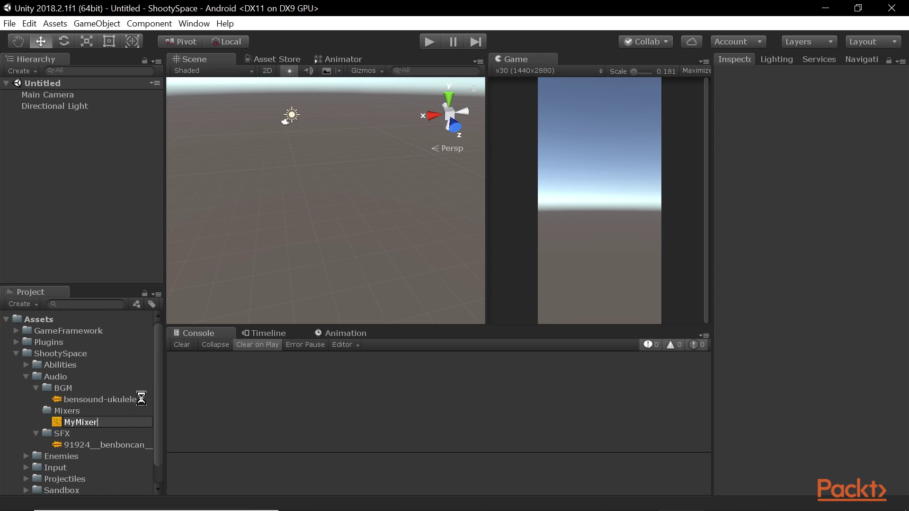
key("Return")
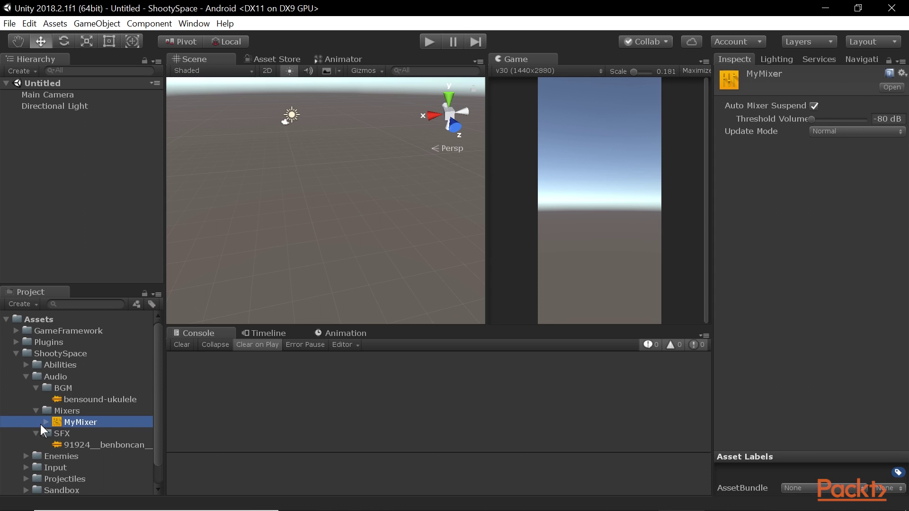
Step: Open the Audio Mixer window and dock it beside the Animator view in the central area
left_click(194, 23)
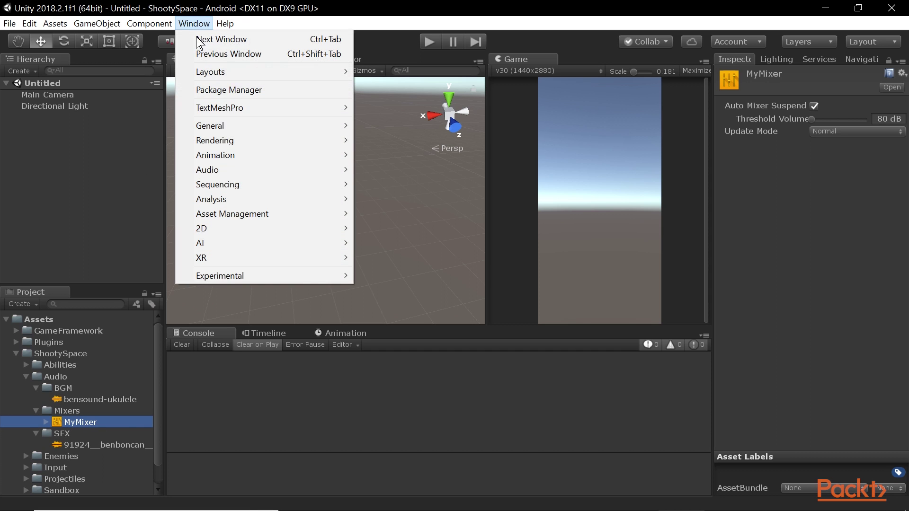
mouse_move(297, 172)
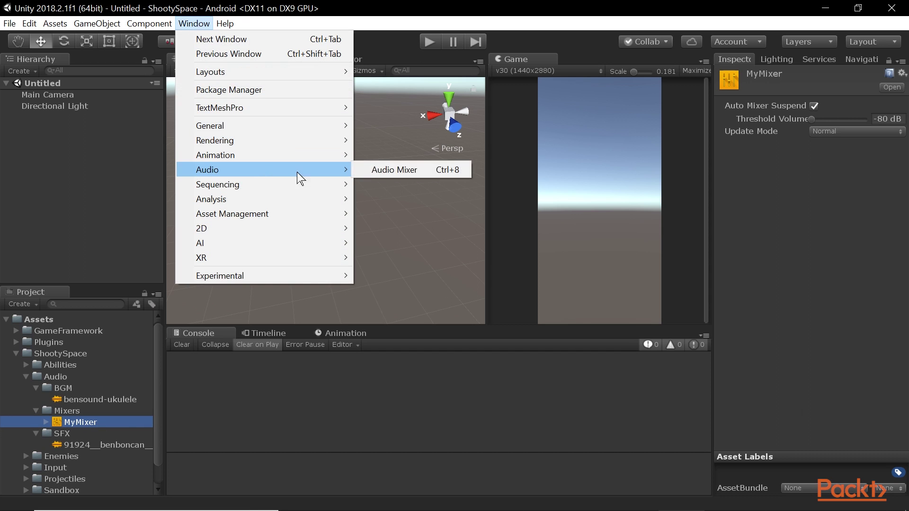
left_click(403, 169)
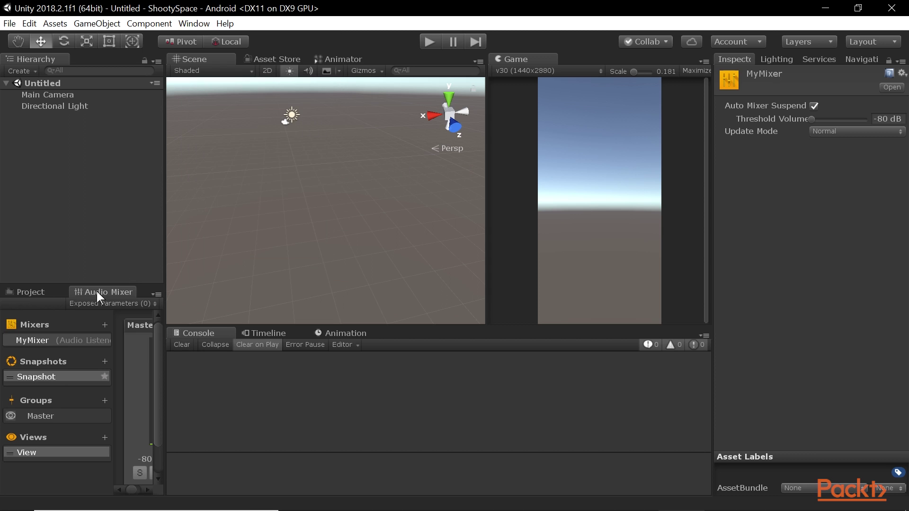
left_click_drag(100, 292, 404, 60)
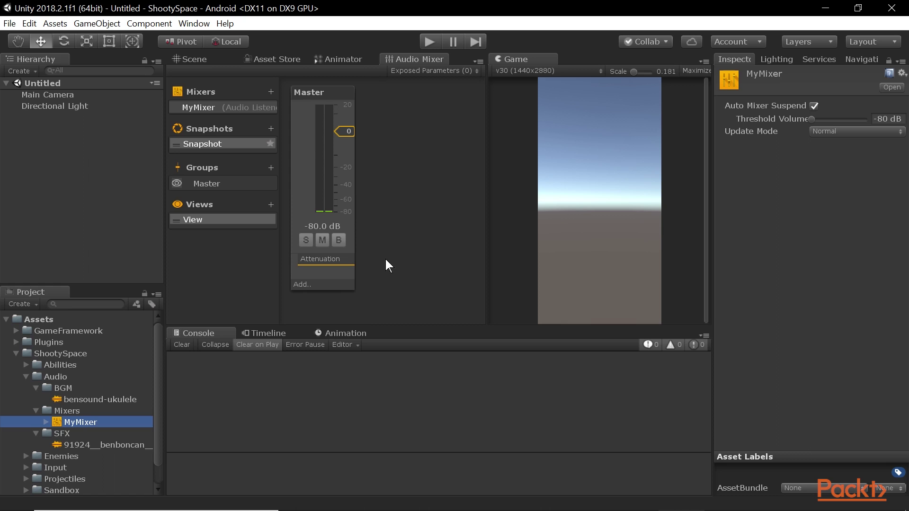
left_click(491, 139)
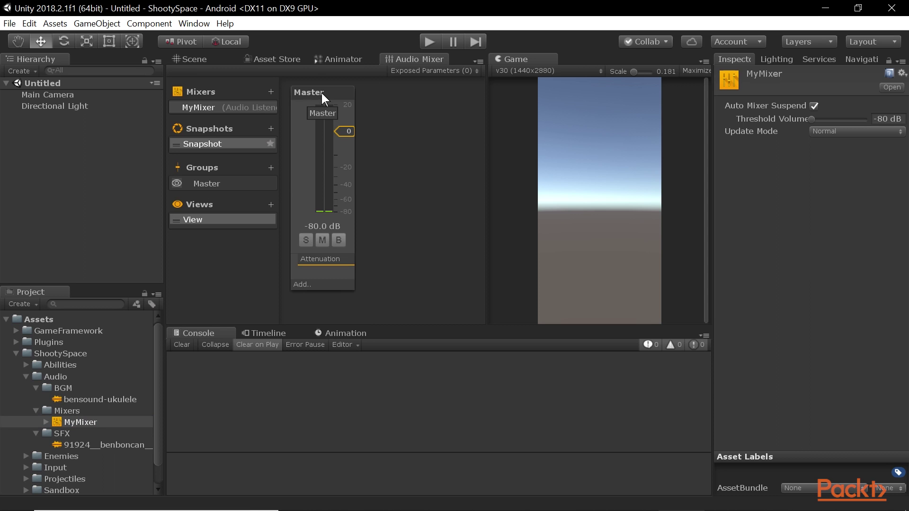
Step: Add two child groups named BGM and SFX under the Master group of MyMixer
left_click(271, 168)
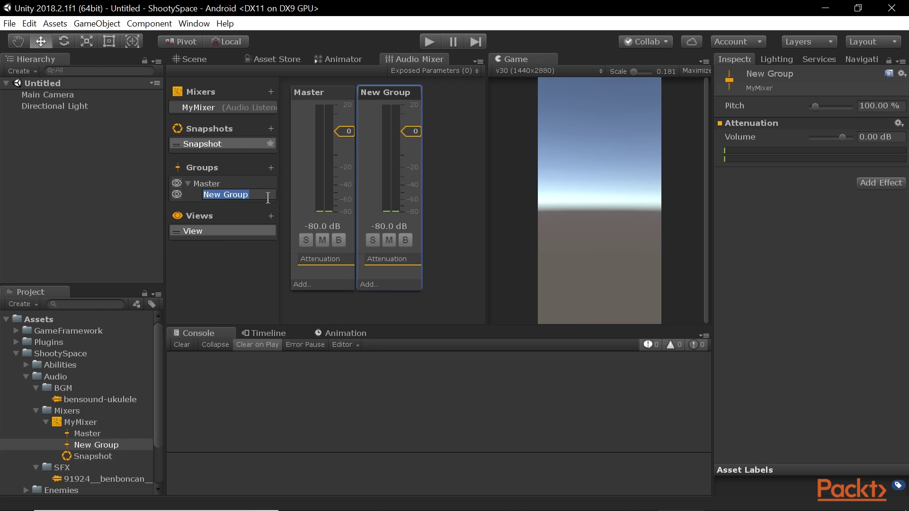
type("BGM")
key("Return")
left_click(258, 185)
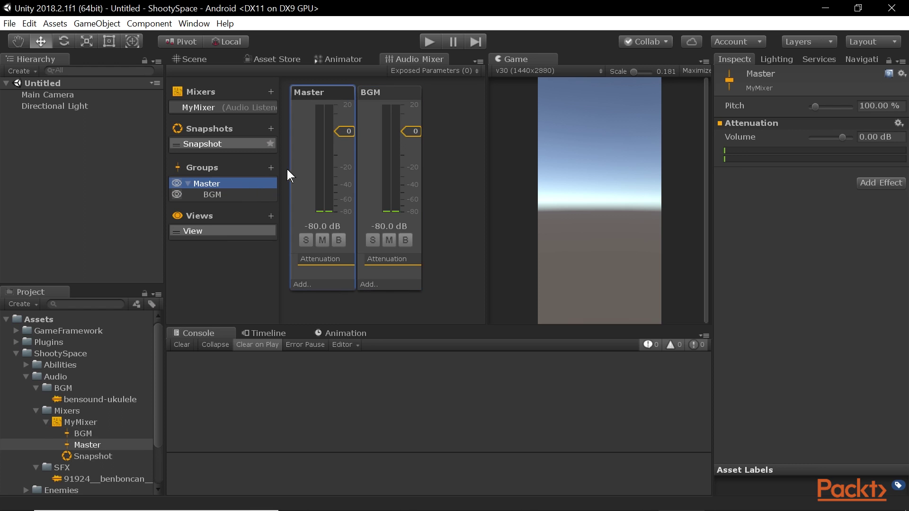
left_click(271, 168)
type("SFX")
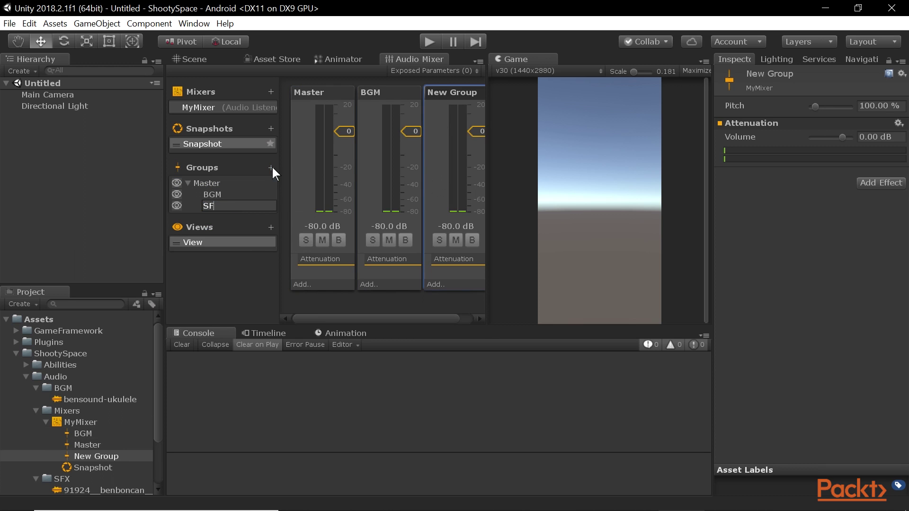
key("Return")
Step: Dock the Game view between the Animator and Audio Mixer views, and enlarge the mixer area above the Console
left_click_drag(517, 61, 412, 59)
left_click(474, 59)
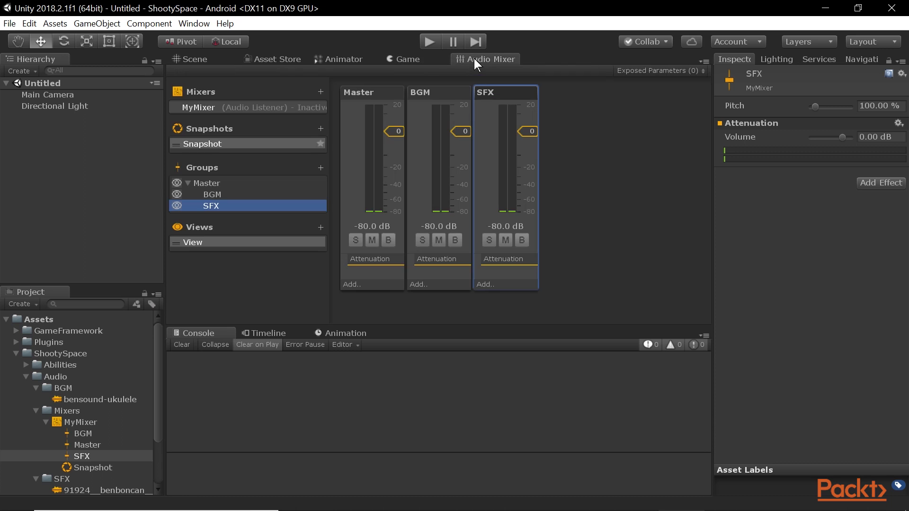
left_click(560, 140)
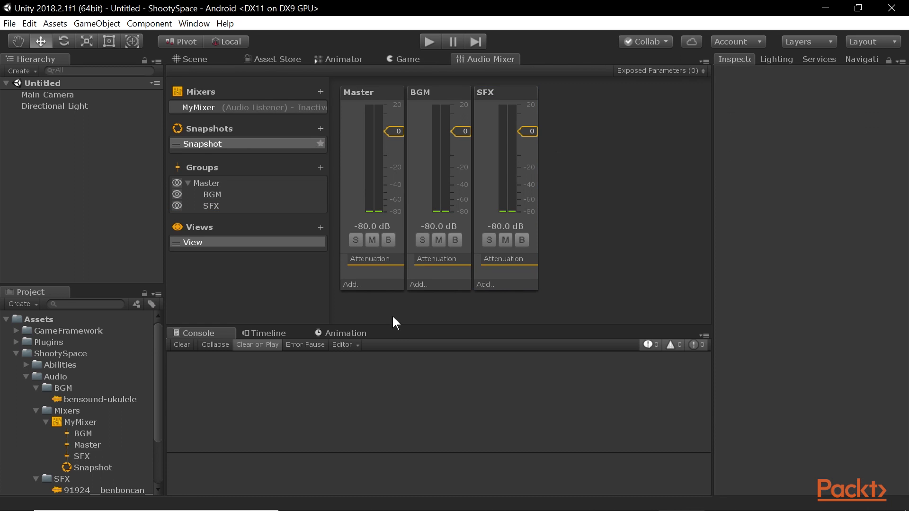
left_click_drag(394, 326, 396, 343)
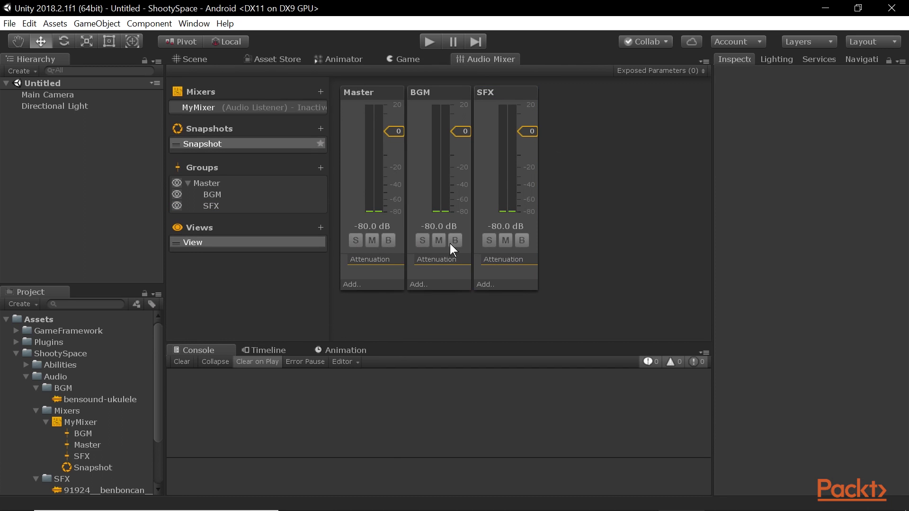
Step: Inspect the properties of the BGM and SFX mixer groups, then clear the selection
left_click(388, 132)
left_click(435, 92)
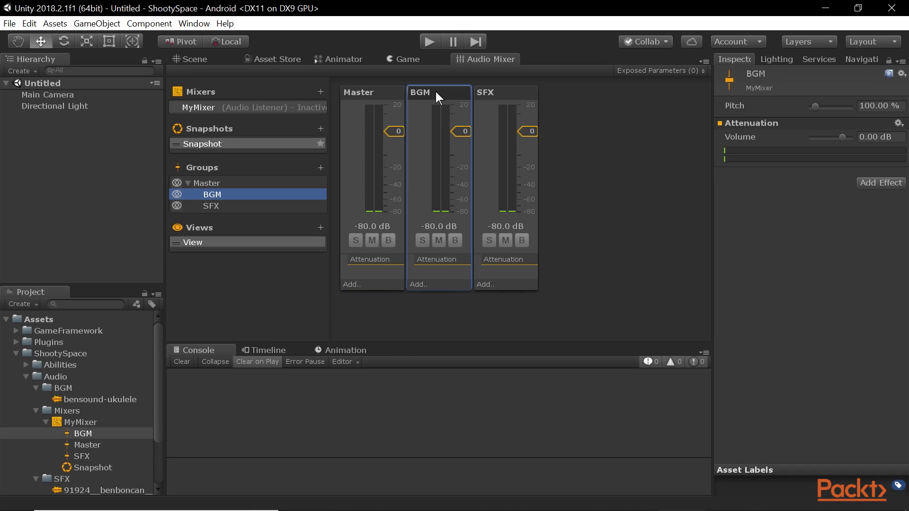
left_click(499, 93)
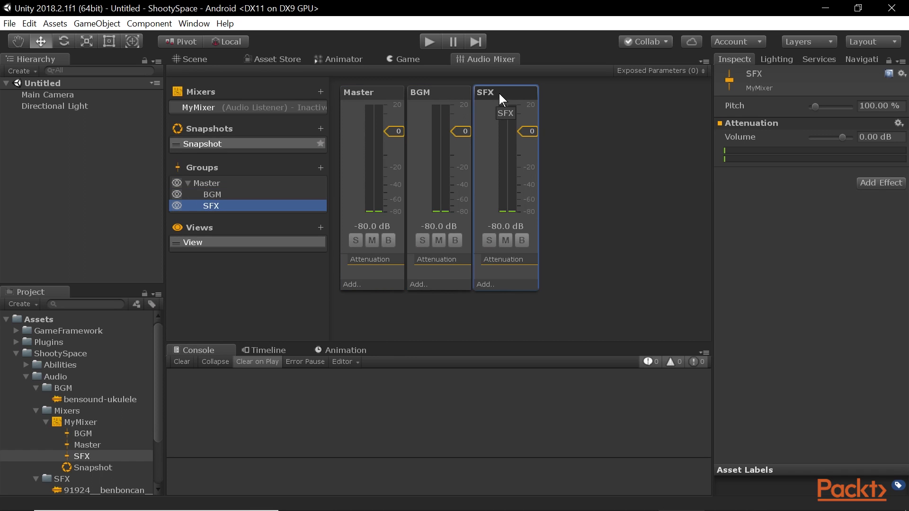
left_click(40, 123)
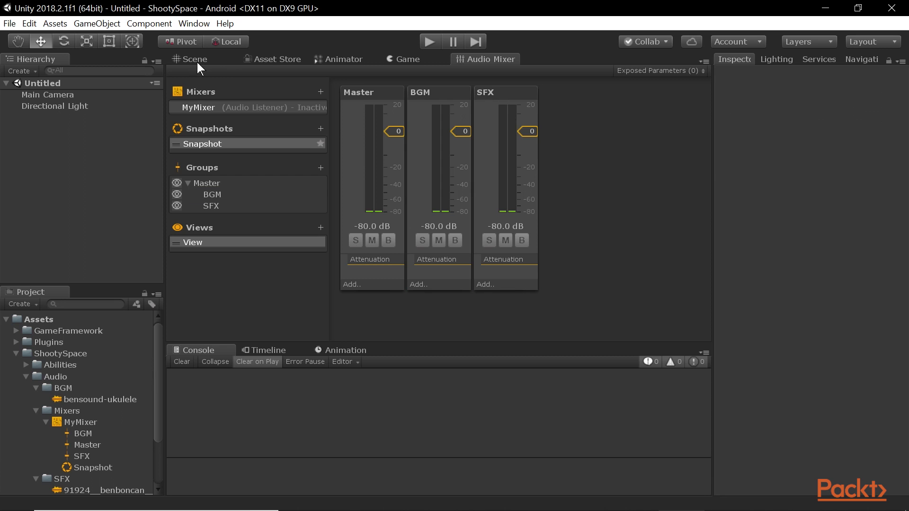
Step: Focus the Main Camera in the Scene view and collapse its Camera component to examine the Audio Listener
left_click(198, 59)
double_click(48, 95)
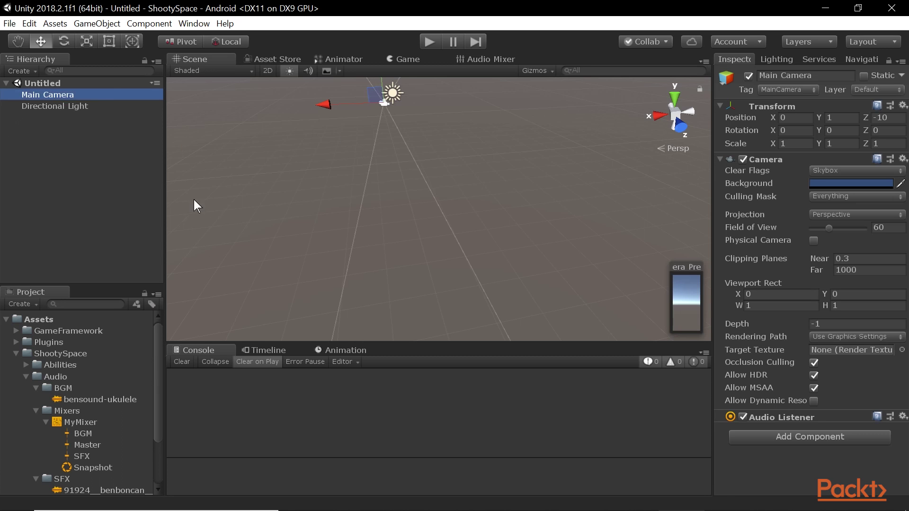
left_click(325, 232)
left_click_drag(363, 239, 588, 212, "alt")
left_click(440, 212)
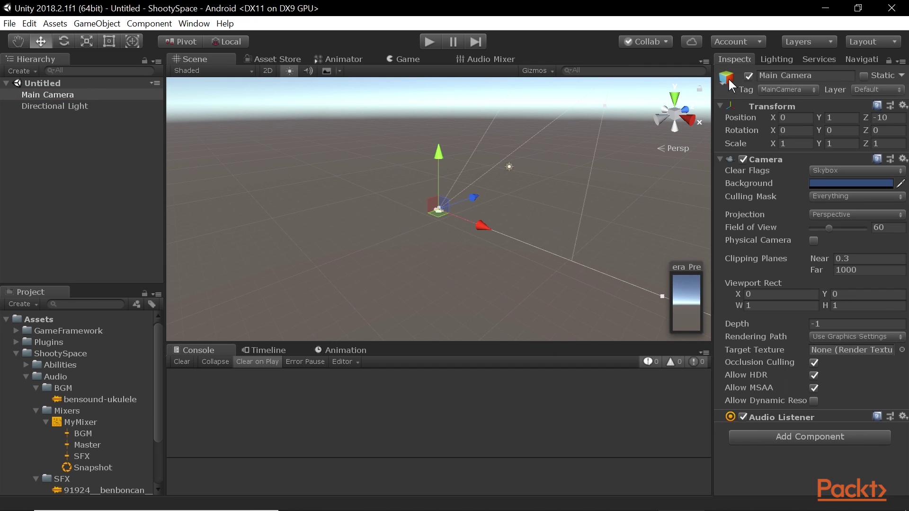
left_click(717, 156)
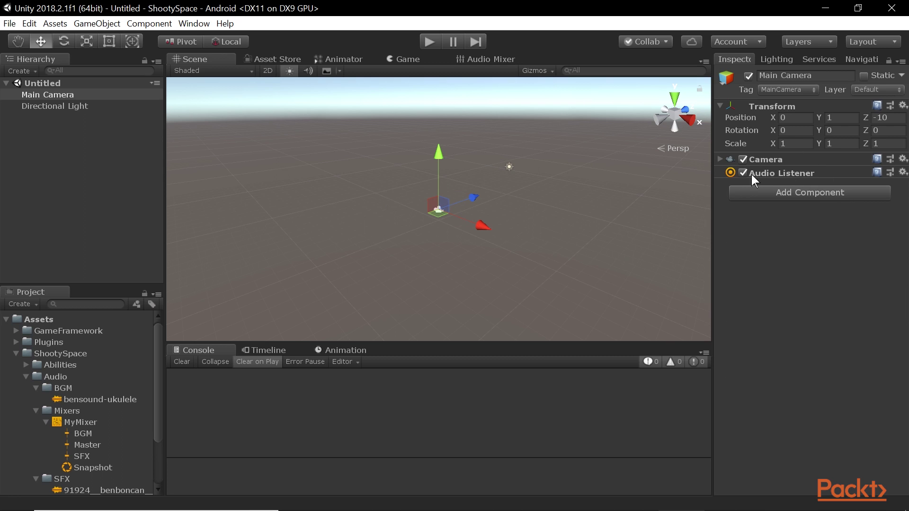
Step: Create an empty GameObject at the scene root and add an Audio Source component to it
left_click(84, 133)
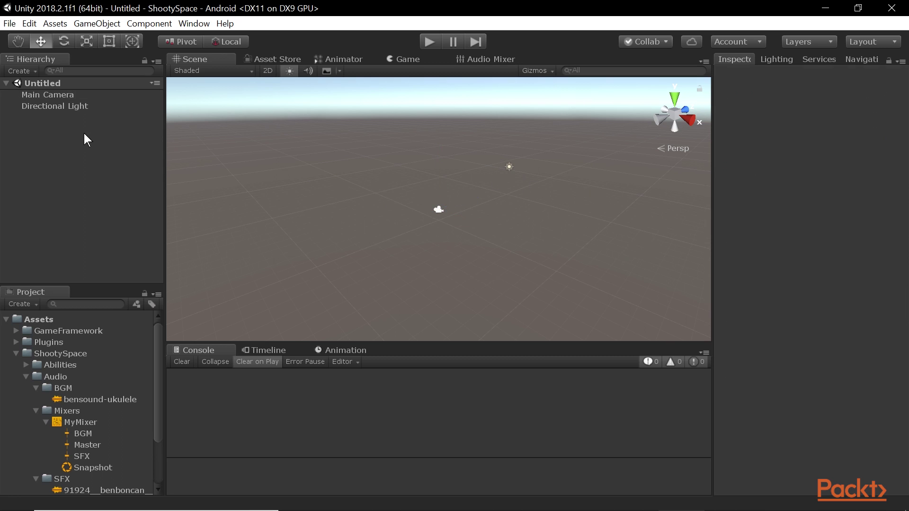
right_click(84, 133)
left_click(143, 238)
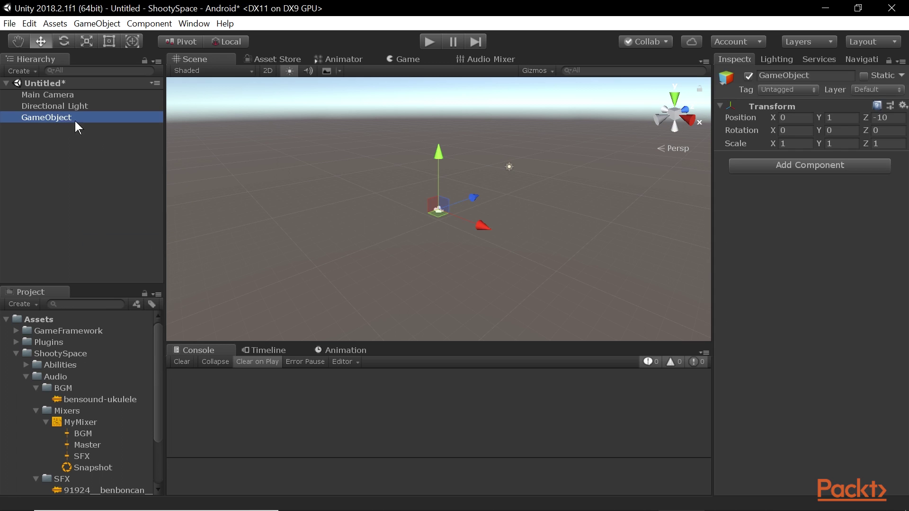
left_click(808, 165)
type("audio so")
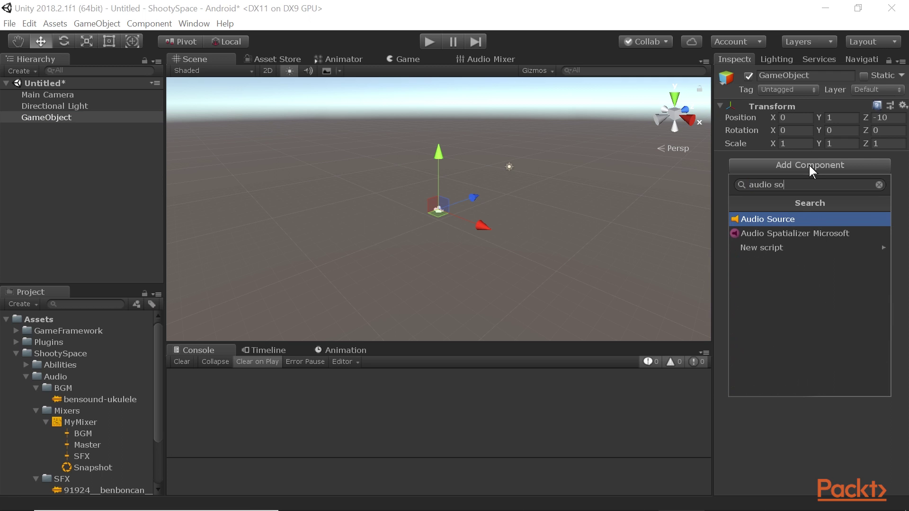
key("Return")
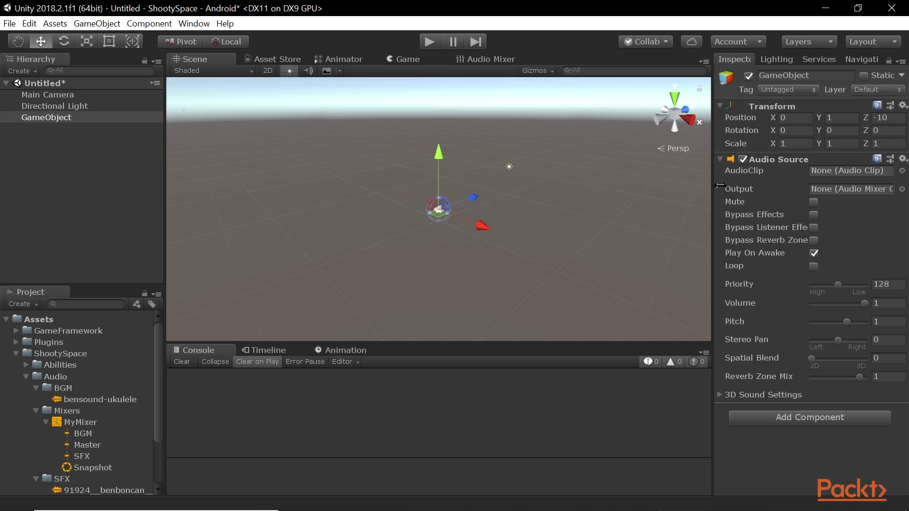
Step: Widen the Inspector and rename the new GameObject to BGM Manager
left_click_drag(719, 192, 642, 192)
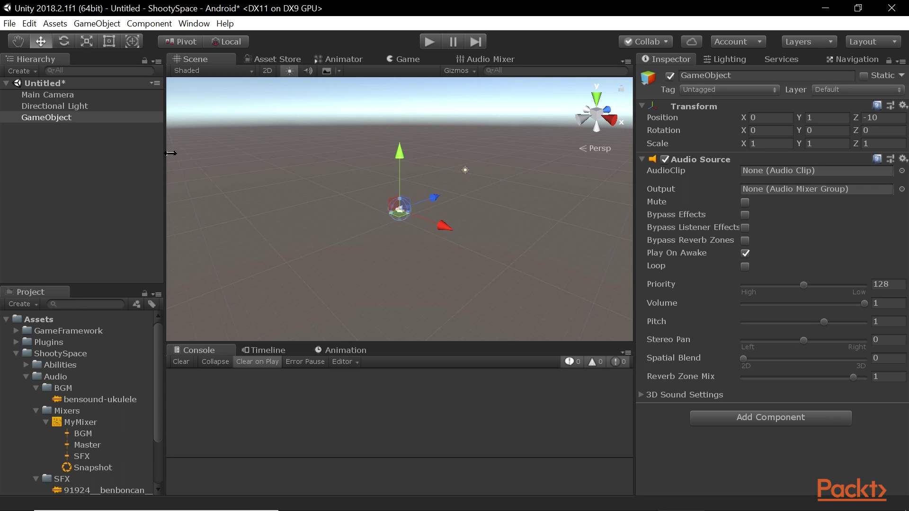
left_click(729, 79)
type("BGM ")
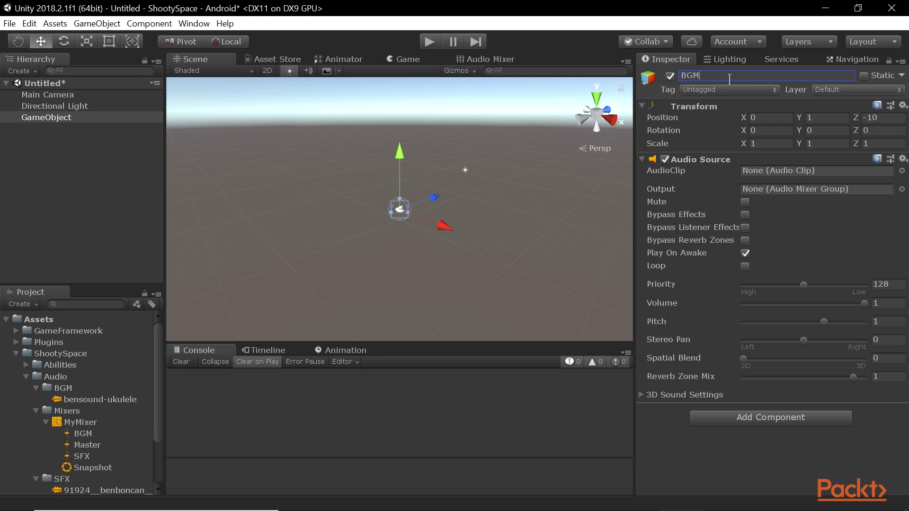
type("Manager")
key("Return")
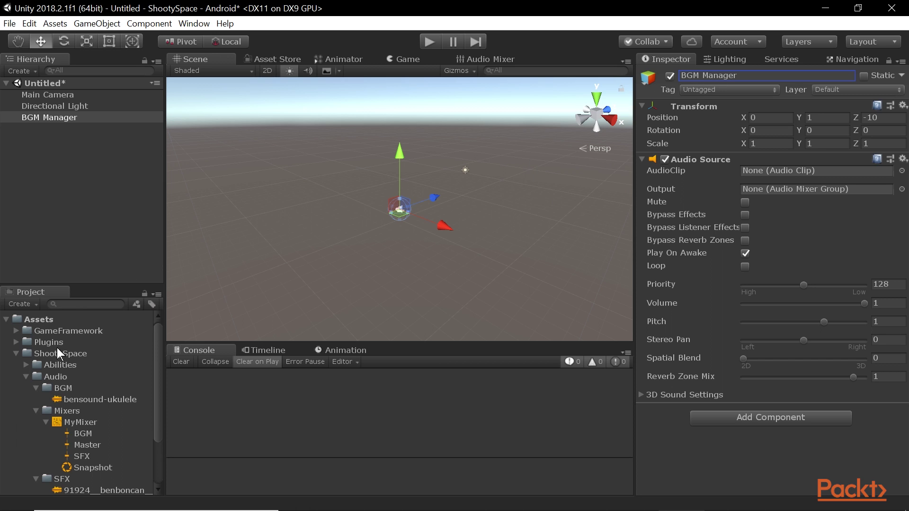
Step: Assign bensound-ukulele as the Audio Source's clip and MyMixer's BGM group as its output
left_click_drag(71, 404, 767, 171)
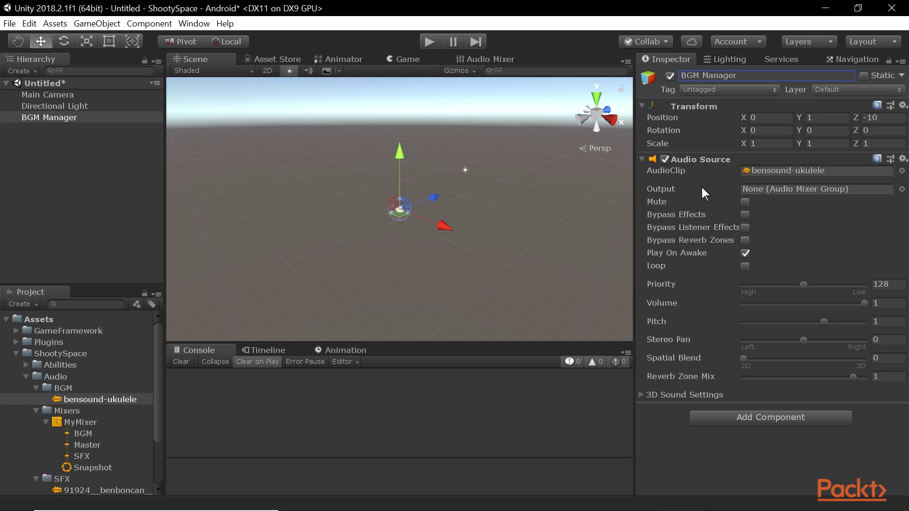
left_click_drag(83, 435, 786, 194)
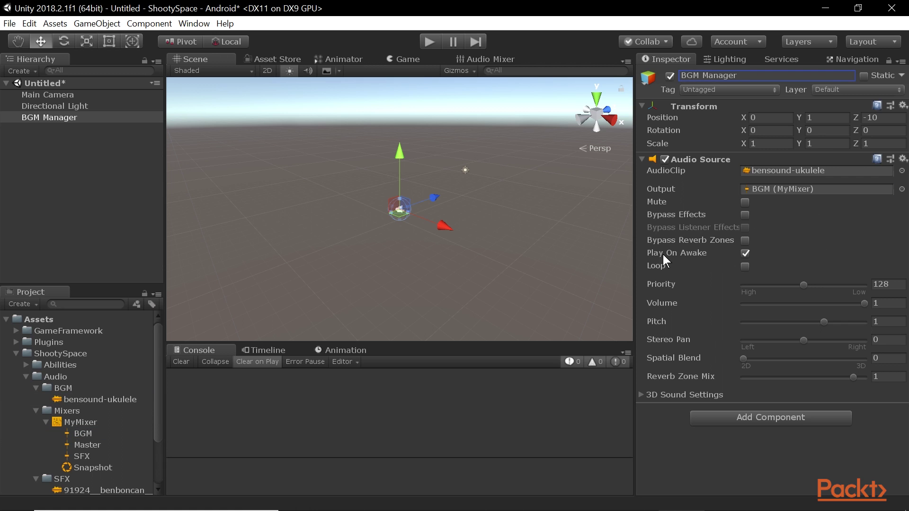
Step: Run the scene in Play mode and examine the group levels in the Audio Mixer
left_click(404, 61)
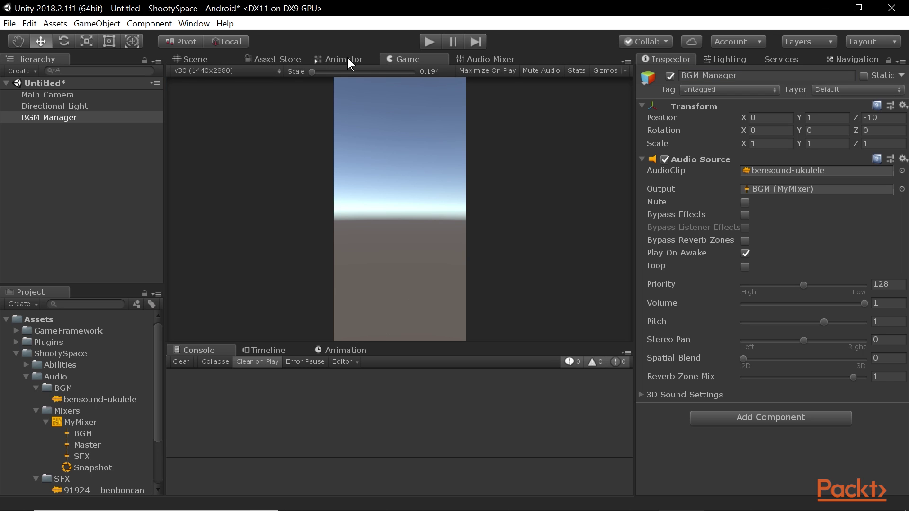
left_click(475, 62)
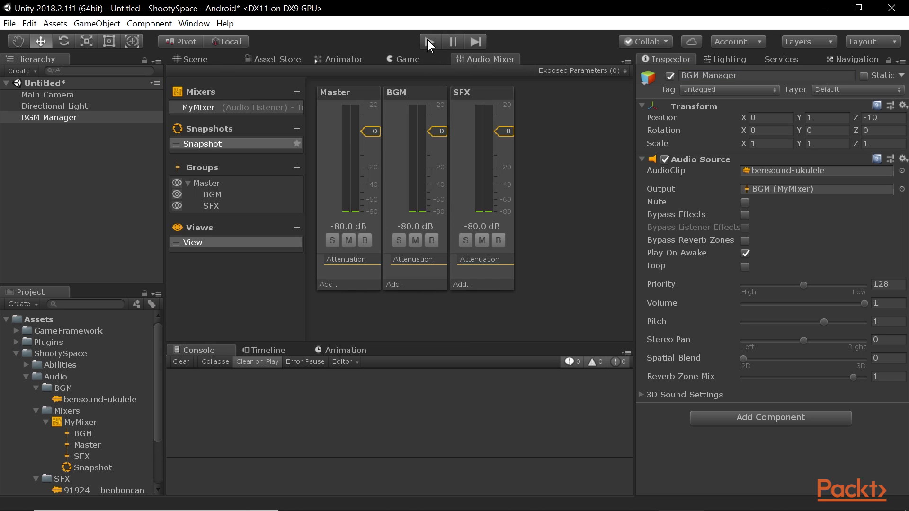
left_click(427, 40)
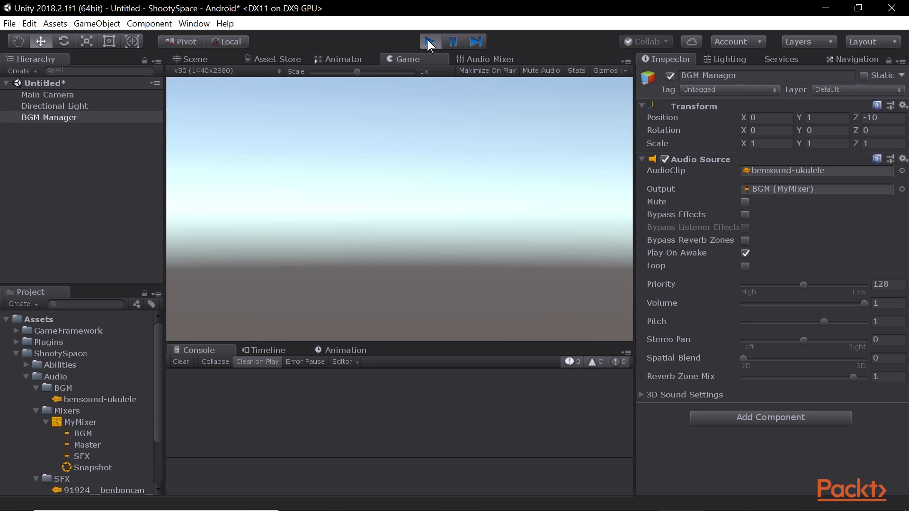
left_click(484, 56)
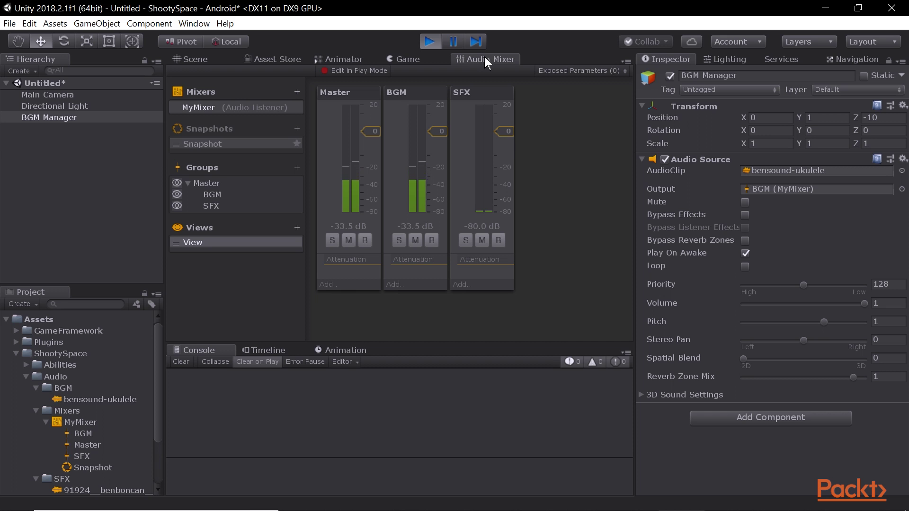
Step: Exit Play mode and review the BGM group's settings in the Audio Mixer
left_click(429, 45)
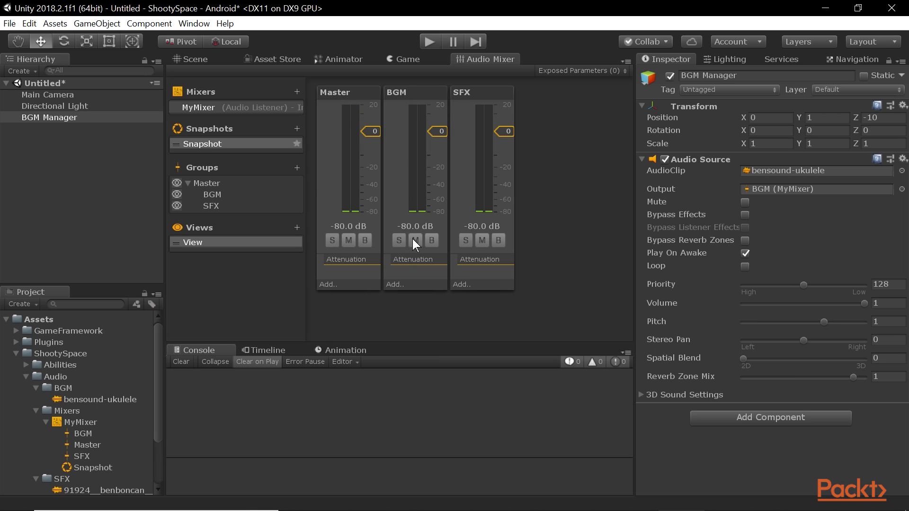
left_click(410, 100)
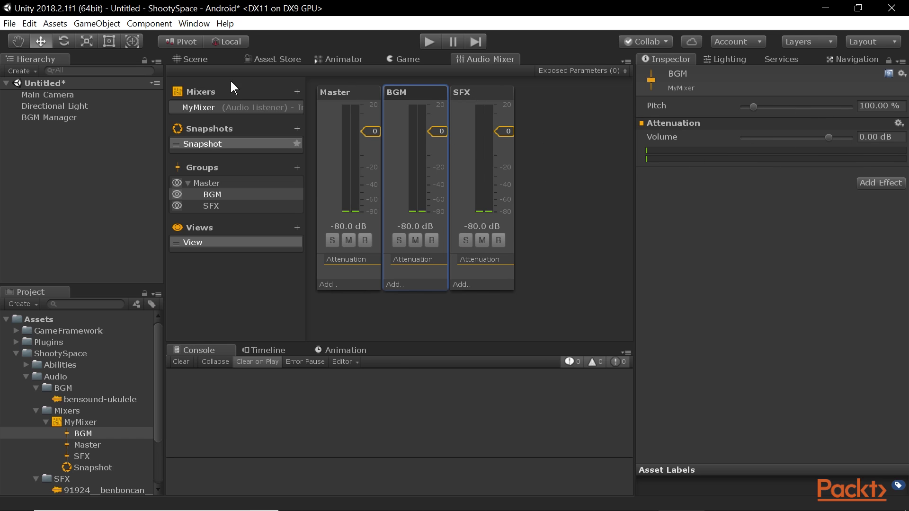
left_click(396, 59)
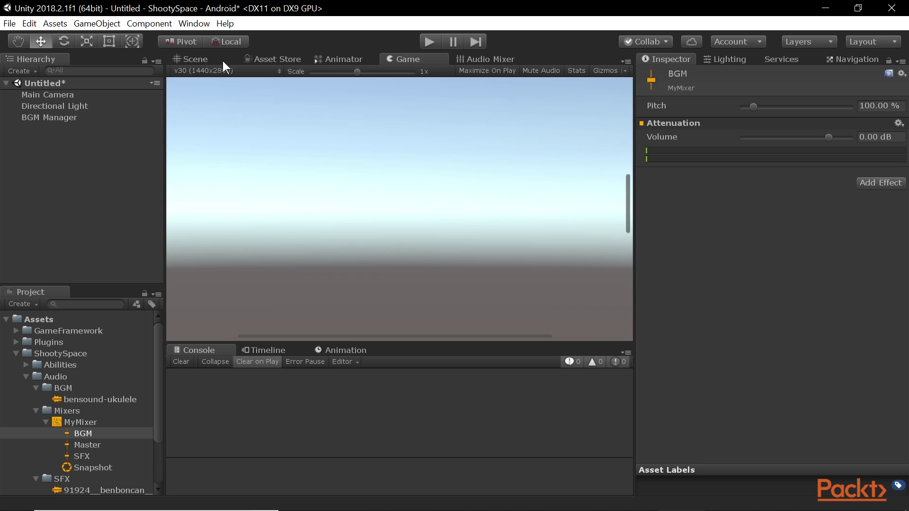
Step: Create an empty GameObject in the scene and move it out of BGM Manager to the scene root
left_click(199, 60)
left_click(58, 117)
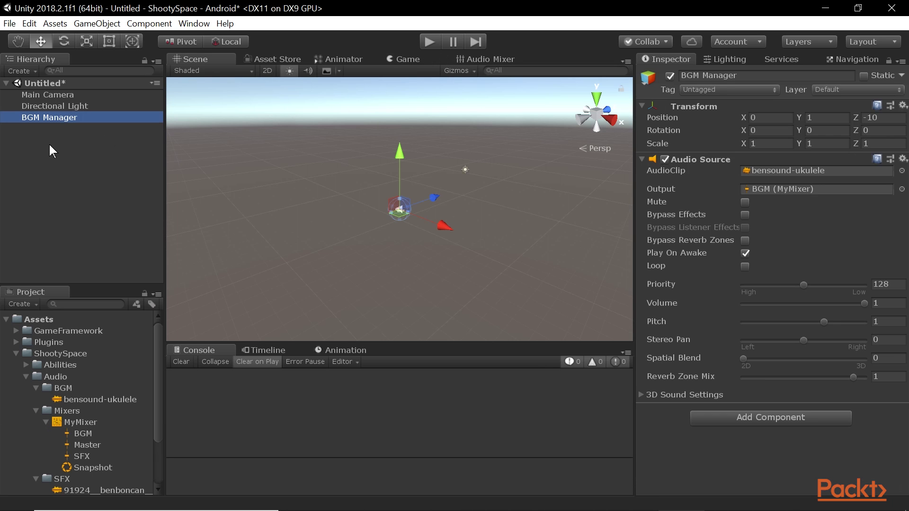
right_click(49, 144)
left_click(129, 250)
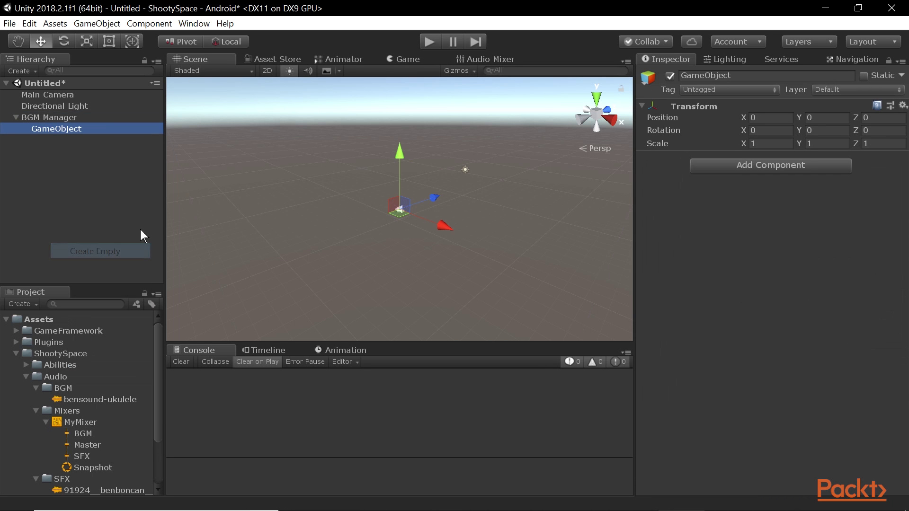
left_click_drag(50, 181, 51, 182)
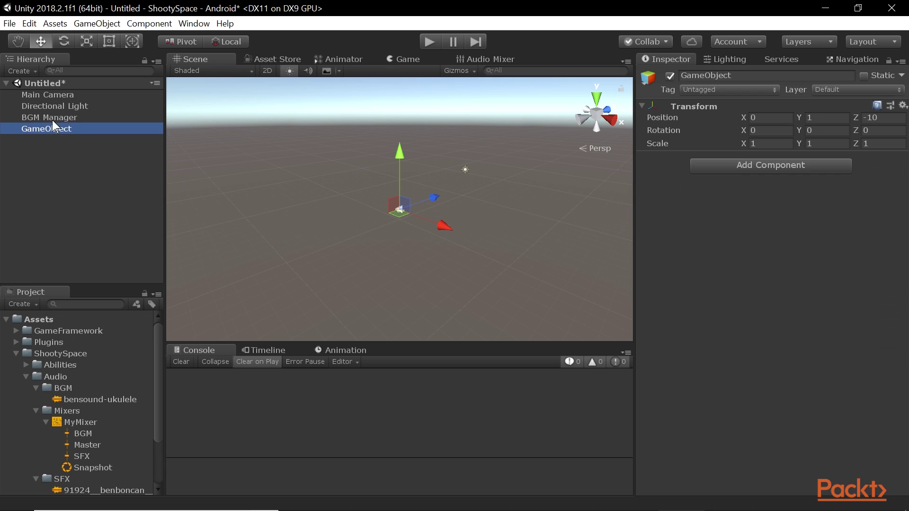
Step: Rename the new GameObject to SFX and add an Audio Source component to it
left_click(758, 77)
type("SFX")
key("Return")
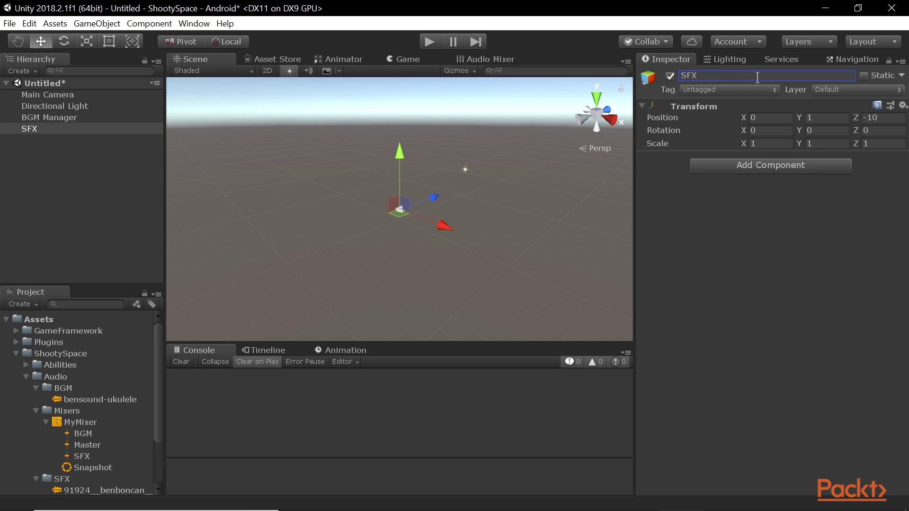
left_click(794, 162)
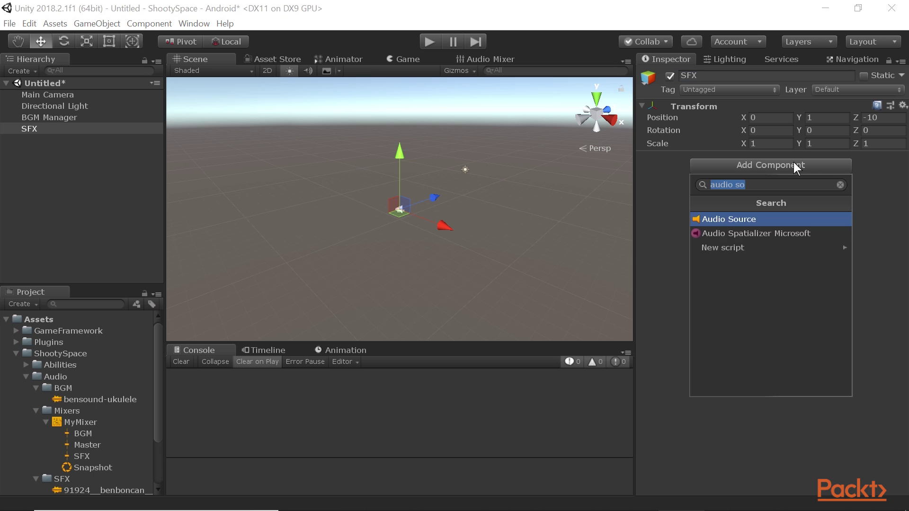
left_click(744, 220)
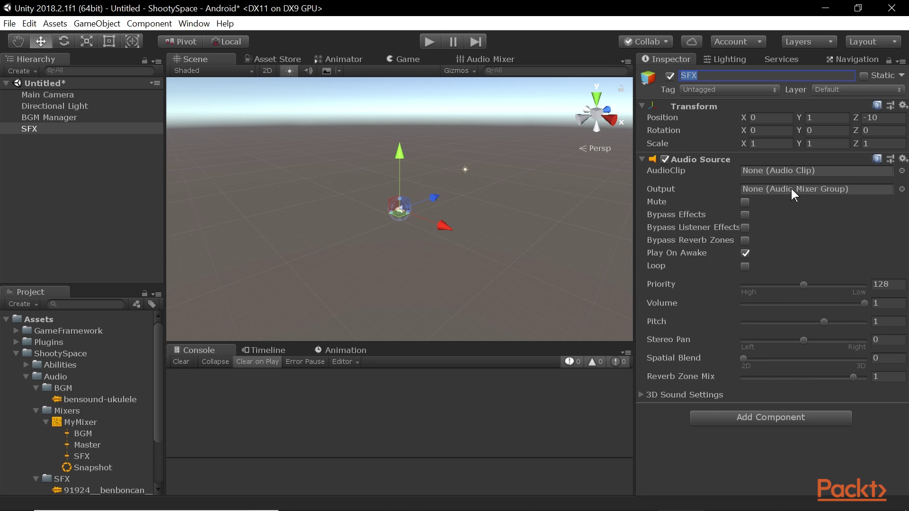
Step: Assign the 91924__benboncan__till-with-bell clip to the SFX Audio Source and set its output to MyMixer's SFX group
scroll(52, 418, "down", 3)
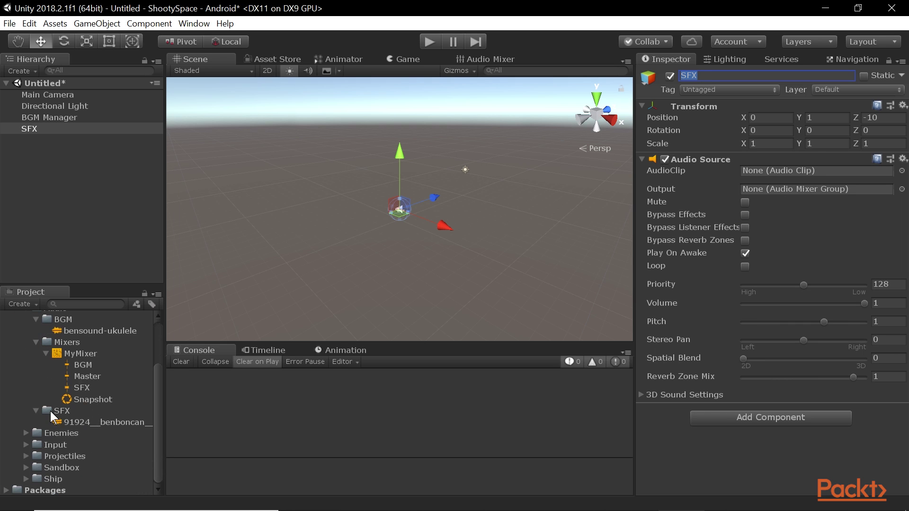
left_click_drag(62, 422, 784, 170)
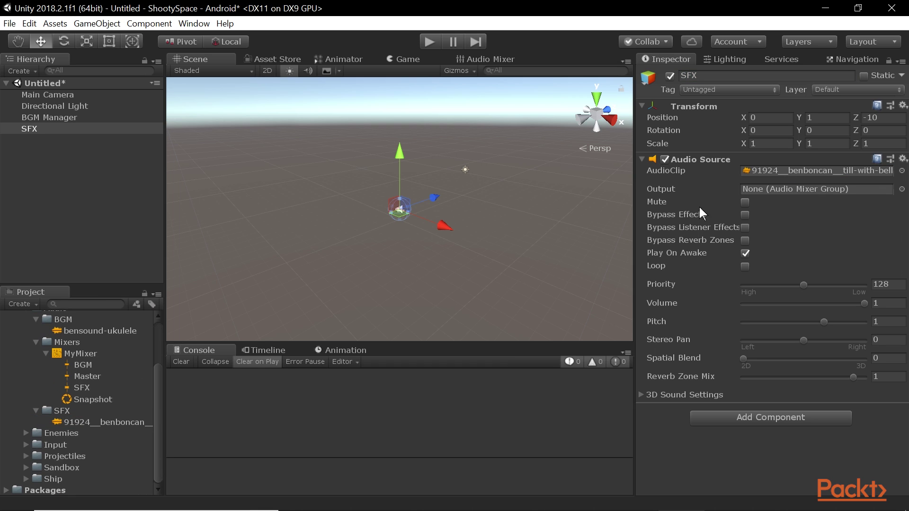
left_click_drag(82, 387, 812, 190)
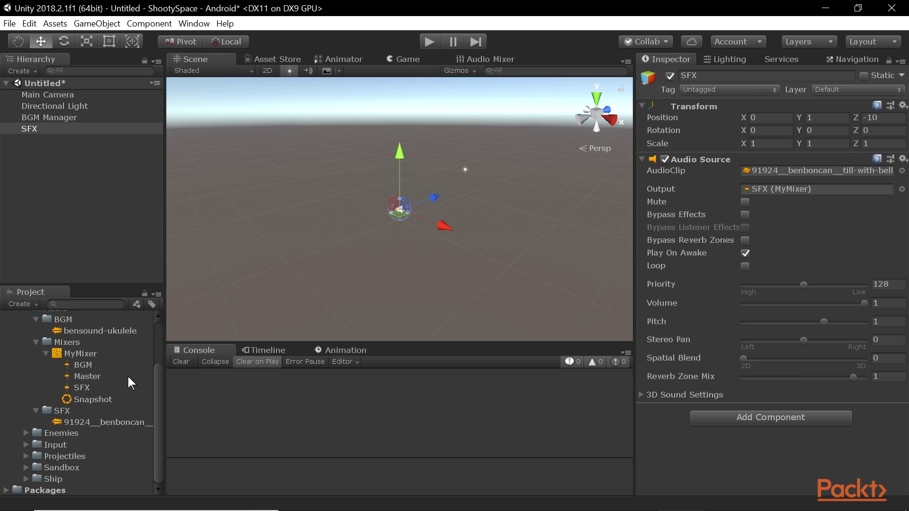
scroll(138, 369, "up", 3)
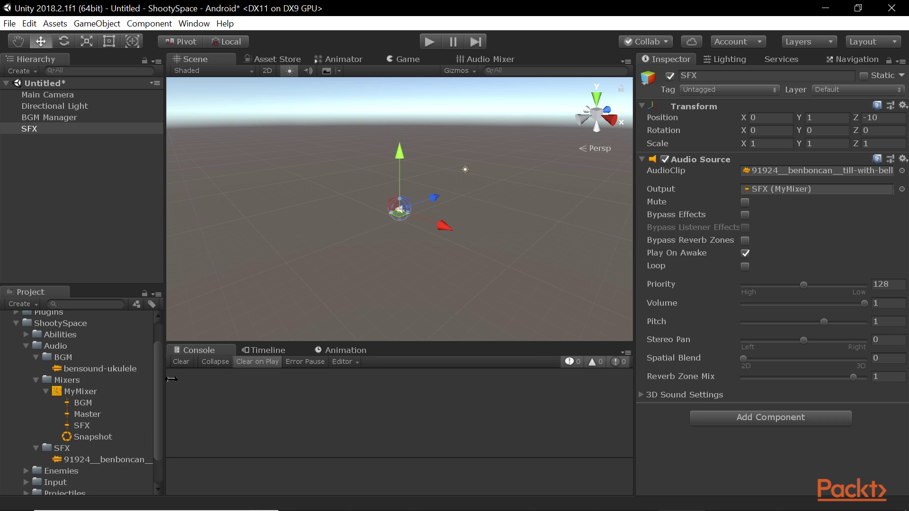
Step: Select the 91924__benboncan__till-with-bell asset and preview how the sound plays
left_click(745, 266)
left_click(787, 170)
left_click(99, 458)
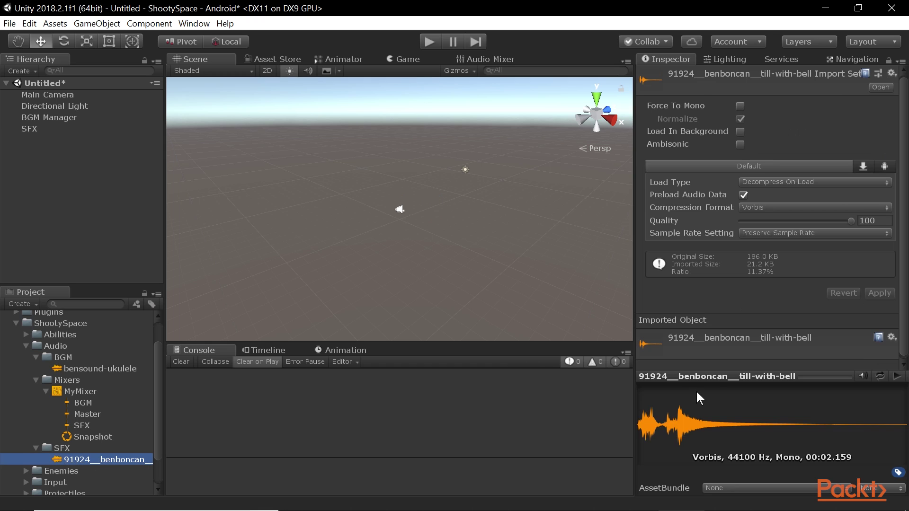
left_click(899, 378)
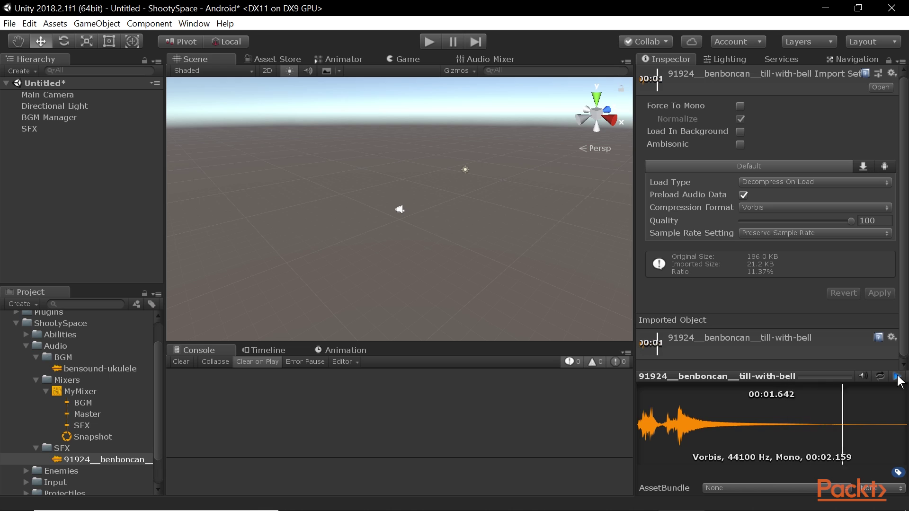
left_click(898, 377)
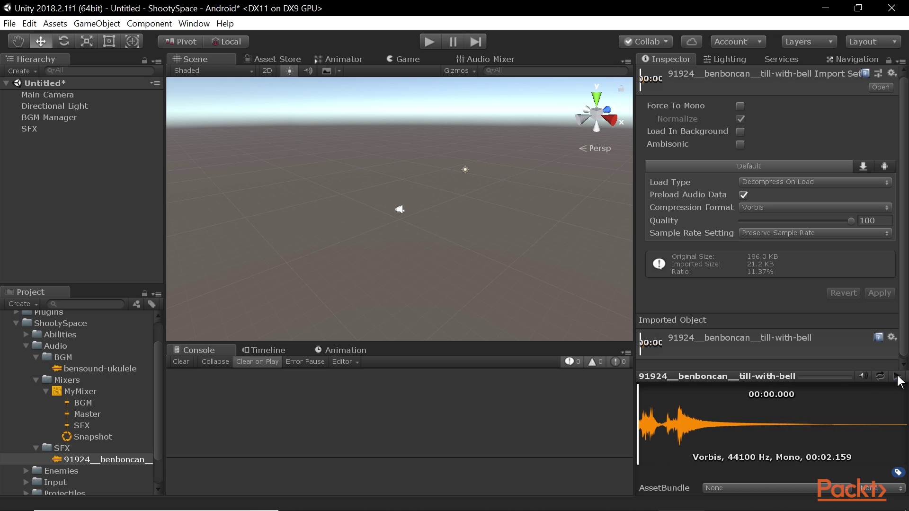
Step: Run the scene in Play mode, compare the BGM and SFX group levels in the Audio Mixer, and exit Play mode
left_click(481, 61)
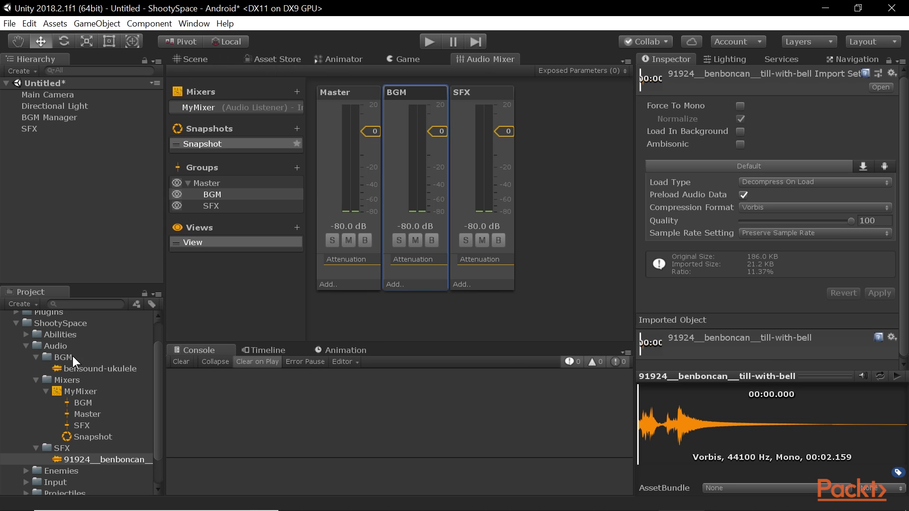
left_click(492, 96)
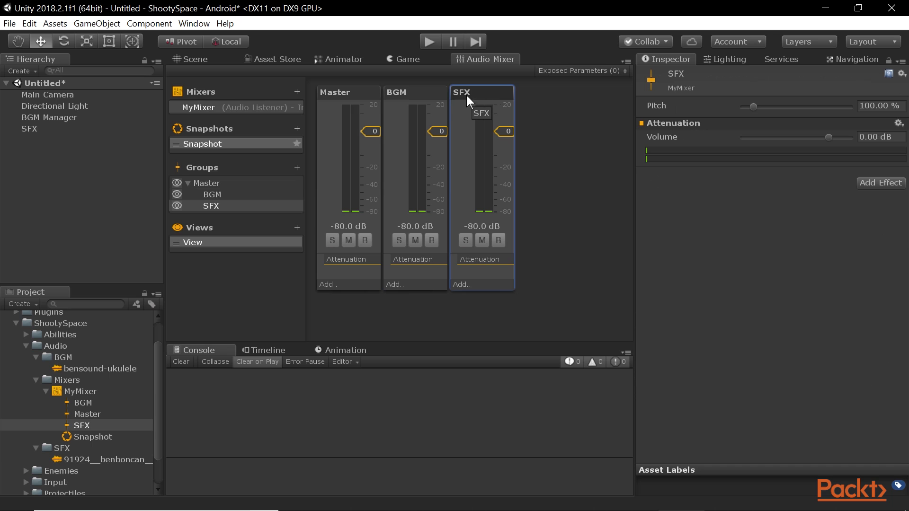
left_click(431, 93)
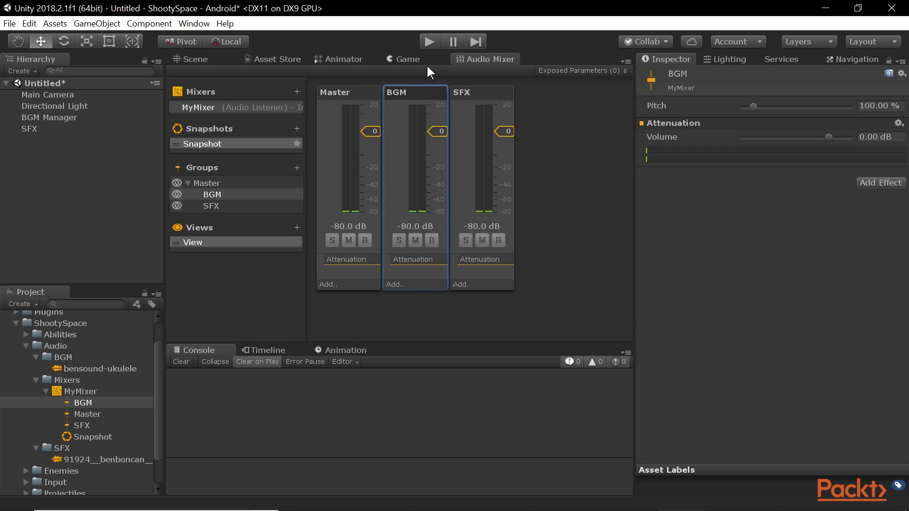
left_click(426, 41)
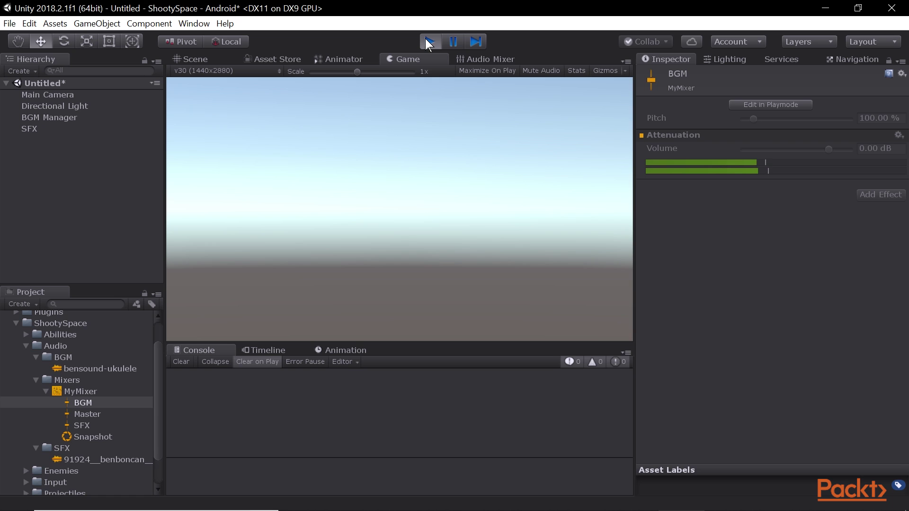
left_click(498, 61)
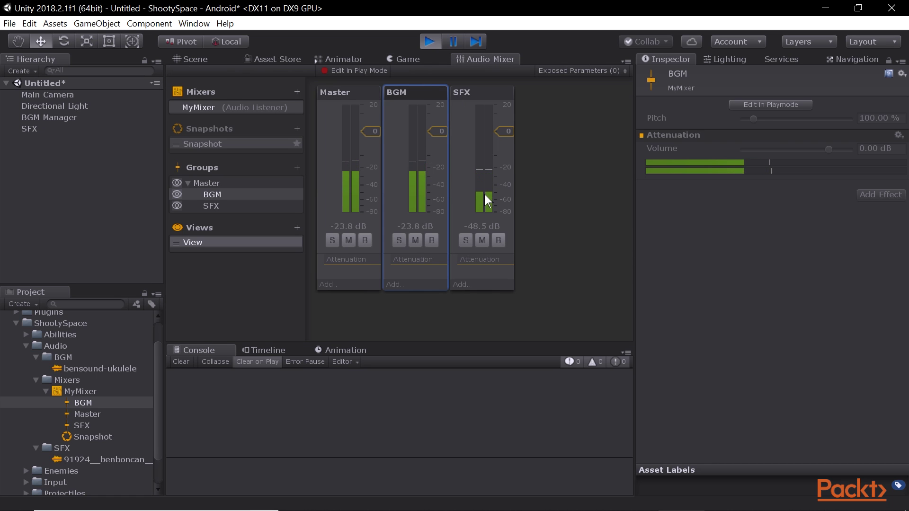
left_click(435, 42)
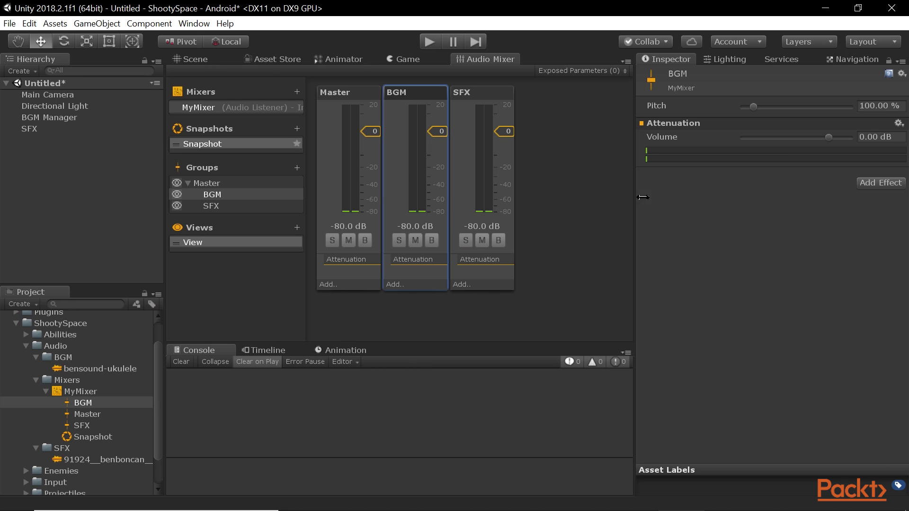
Step: Review the BGM Manager's Audio Source, the Main Camera's Audio Listener and the MyMixer asset's settings
left_click(55, 118)
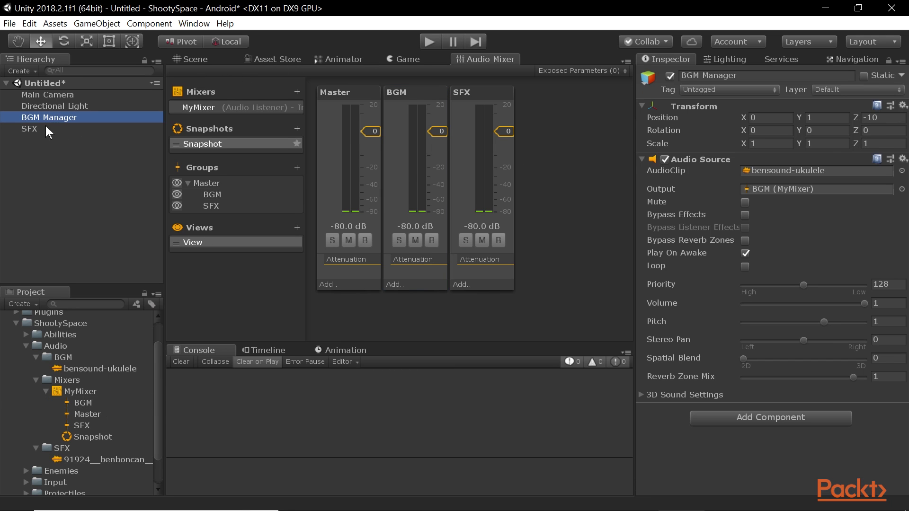
left_click(192, 61)
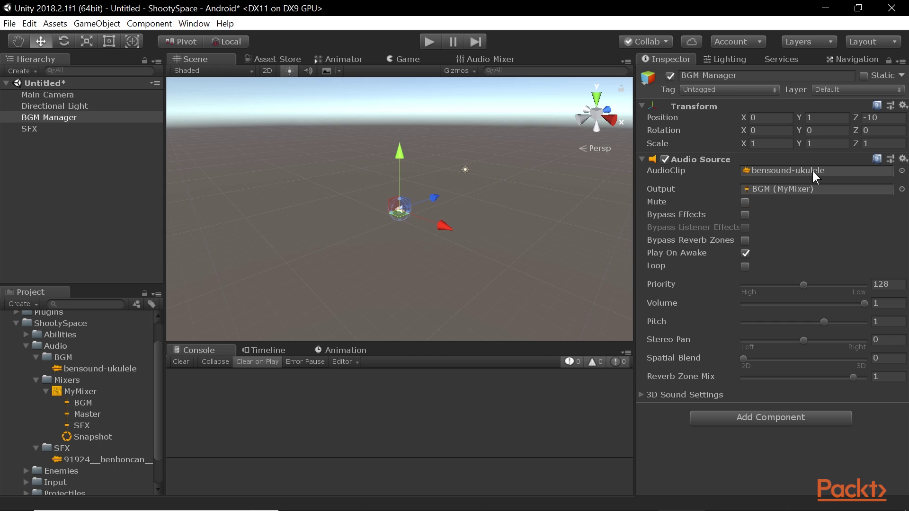
left_click(57, 95)
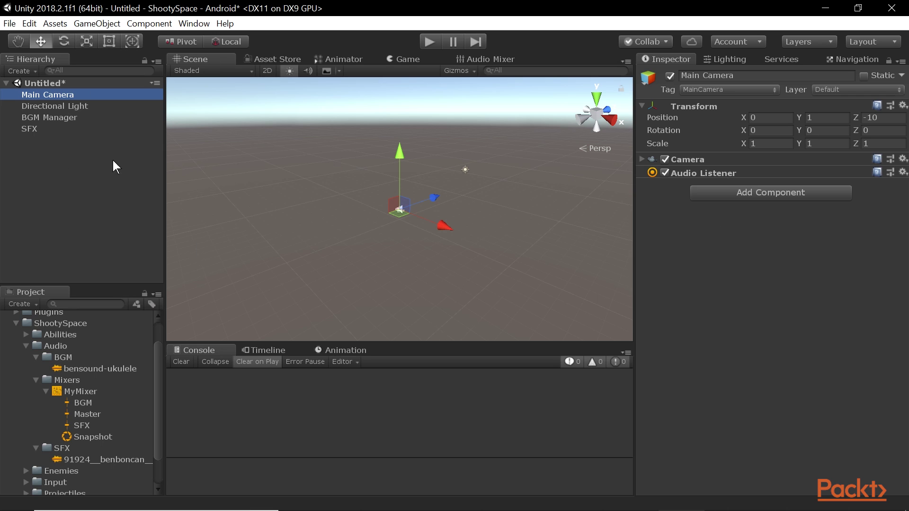
left_click(87, 405)
left_click(87, 391)
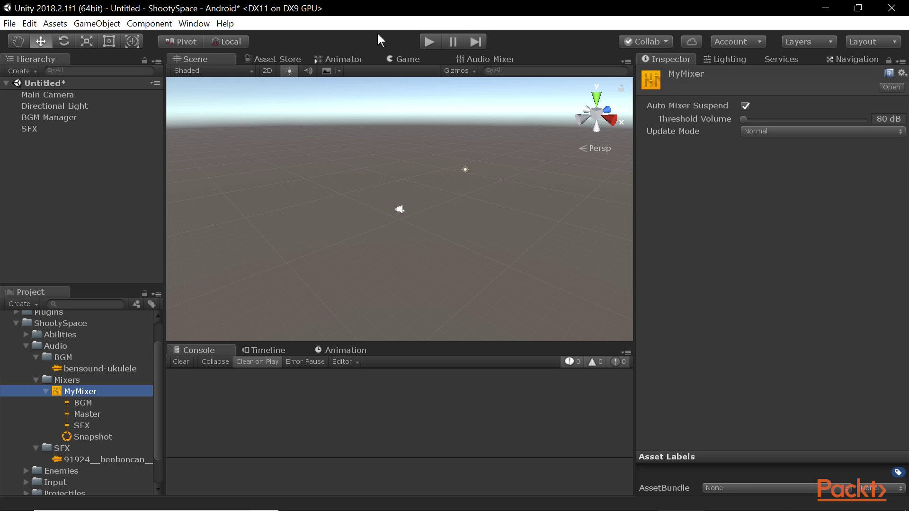
Step: Examine the list of effects available for the BGM group in the Audio Mixer without adding one
left_click(480, 61)
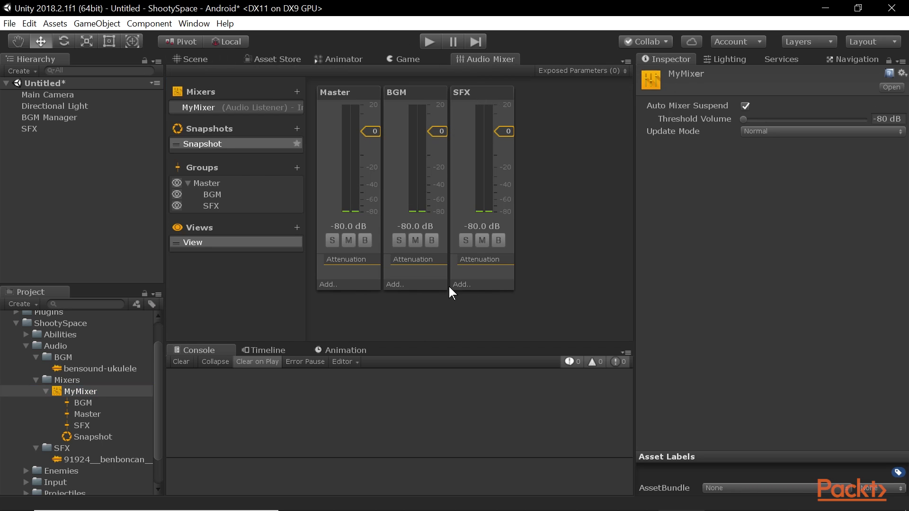
left_click(417, 270)
left_click(397, 285)
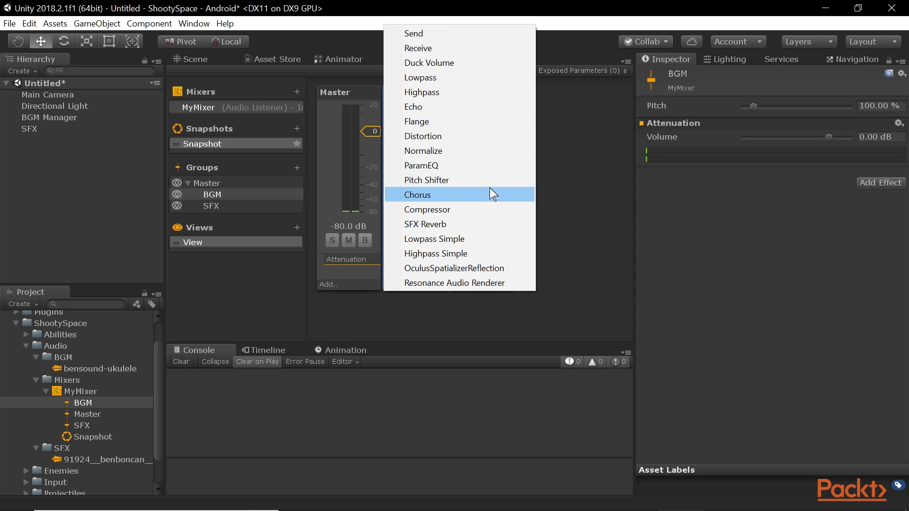
left_click(601, 147)
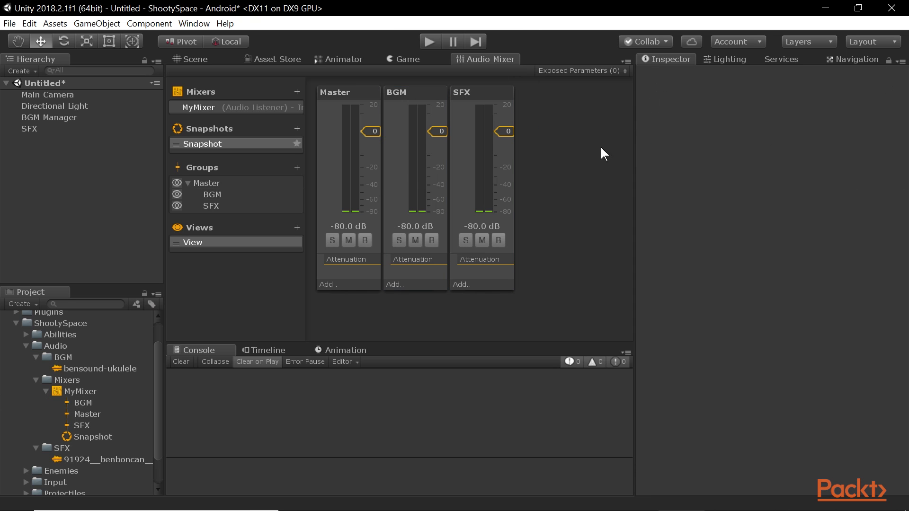
Step: Add an Echo effect to the SFX group in the Audio Mixer
left_click(465, 284)
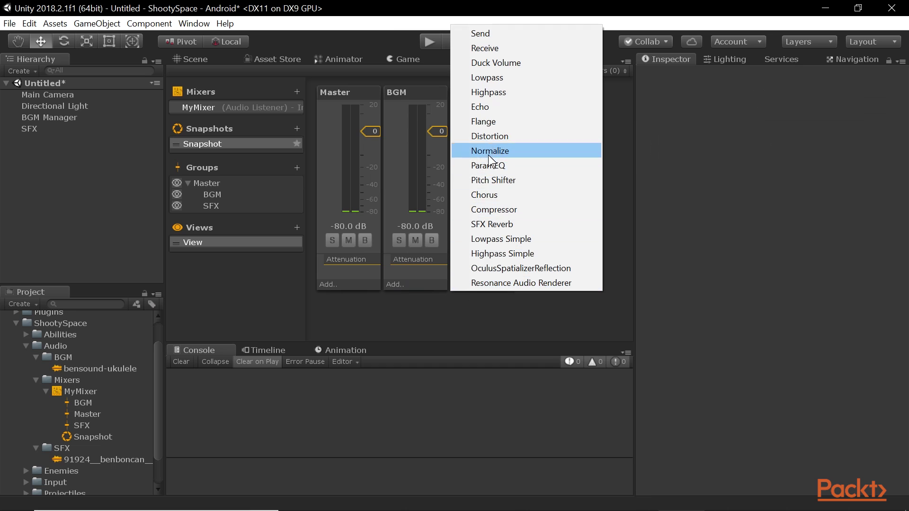
left_click(492, 118)
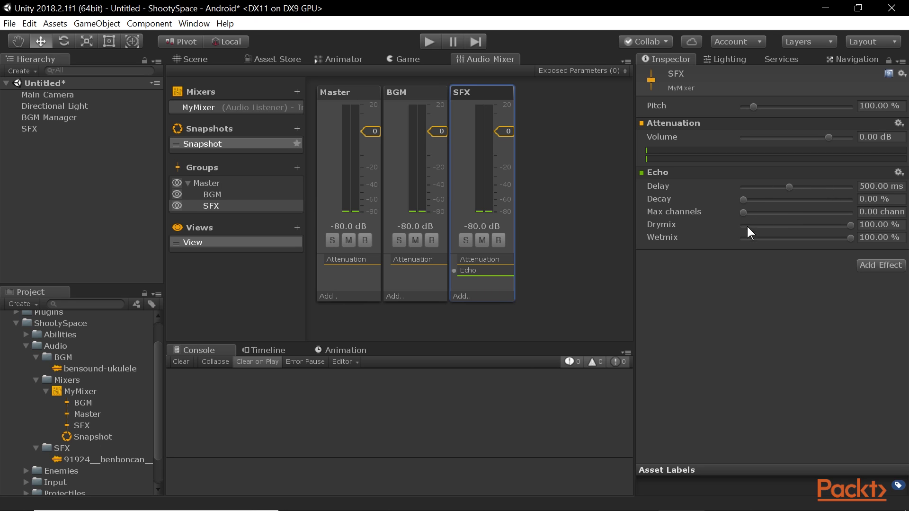
Step: Run the scene to hear the SFX group's echo, check the mixer levels, and exit Play mode
left_click(428, 42)
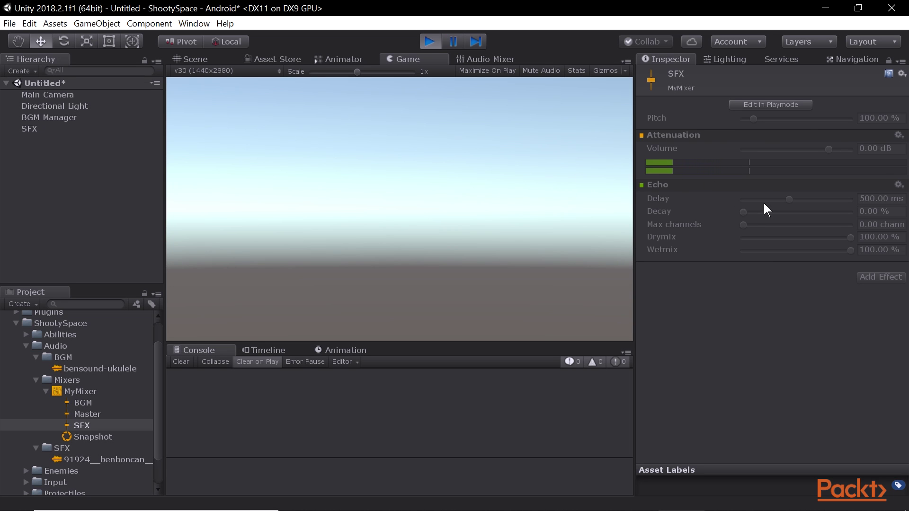
left_click(493, 59)
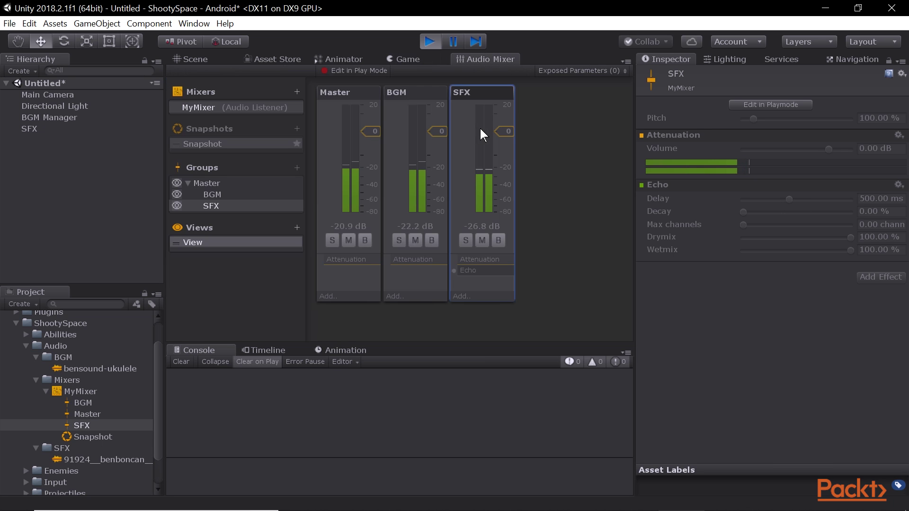
left_click(432, 42)
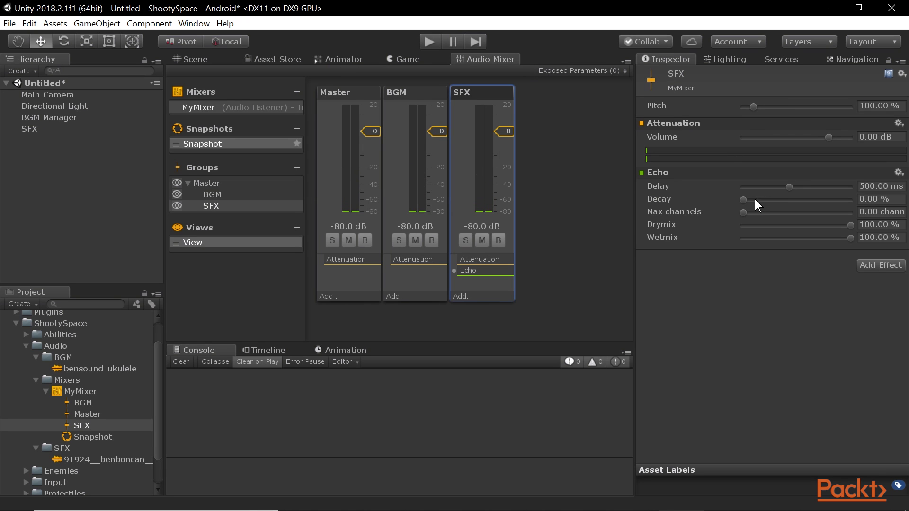
Step: Set the SFX group's Echo decay to 4.60% and its delay to 50 ms
left_click_drag(746, 199, 763, 187)
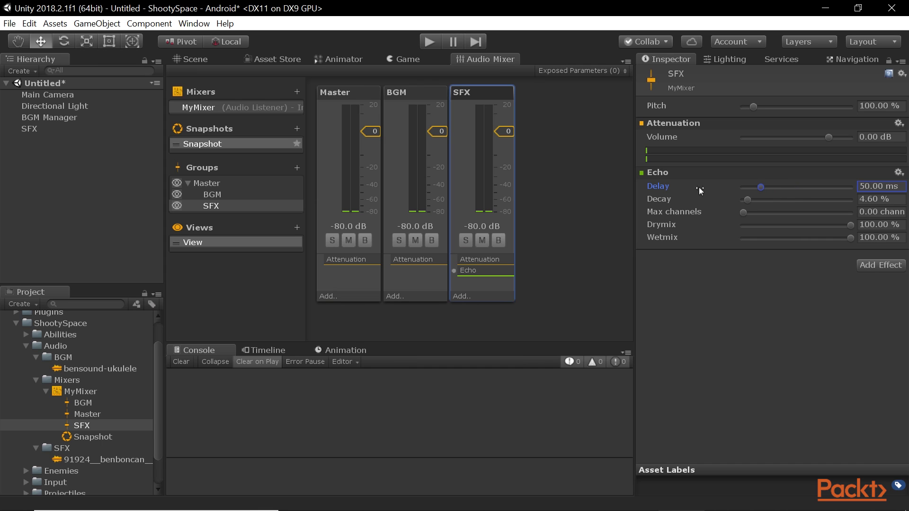
Step: Run the scene to hear the SFX group's adjusted echo, and exit Play mode
left_click(427, 44)
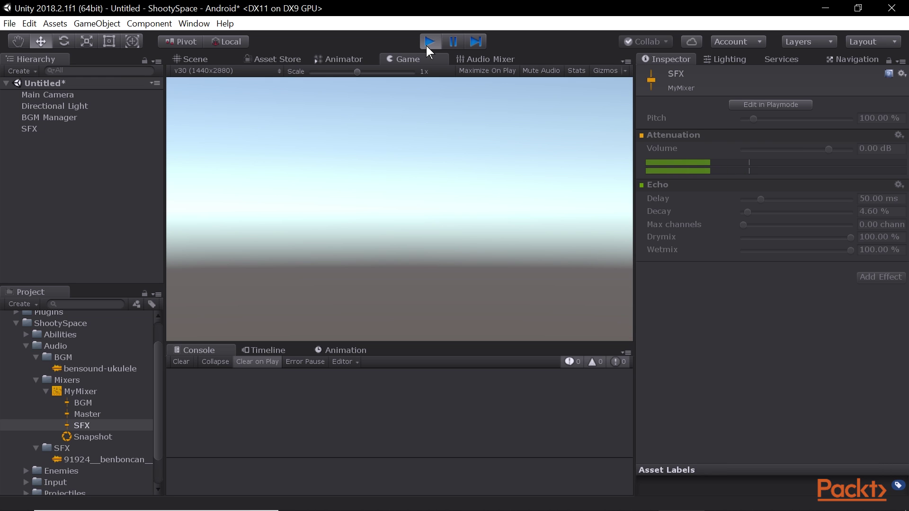
left_click(428, 43)
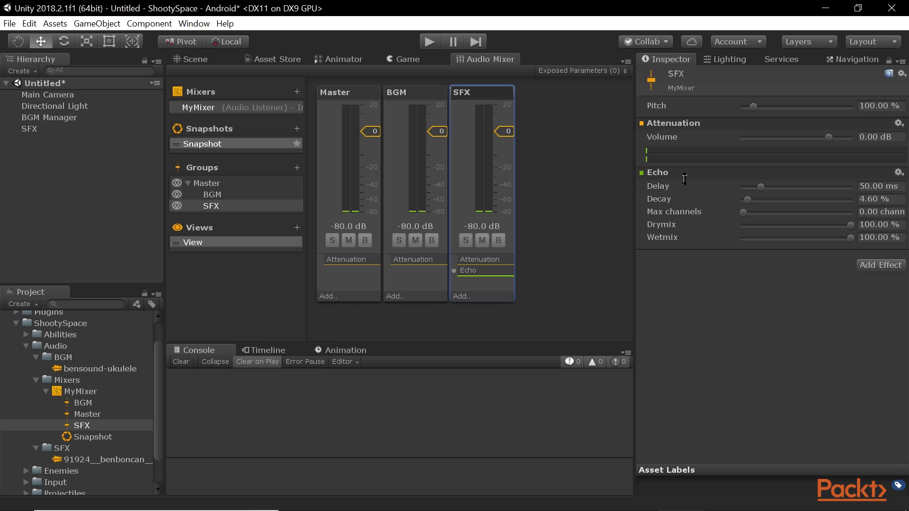
Step: Add a Chorus effect to the SFX group and move it above the Echo effect
left_click(466, 297)
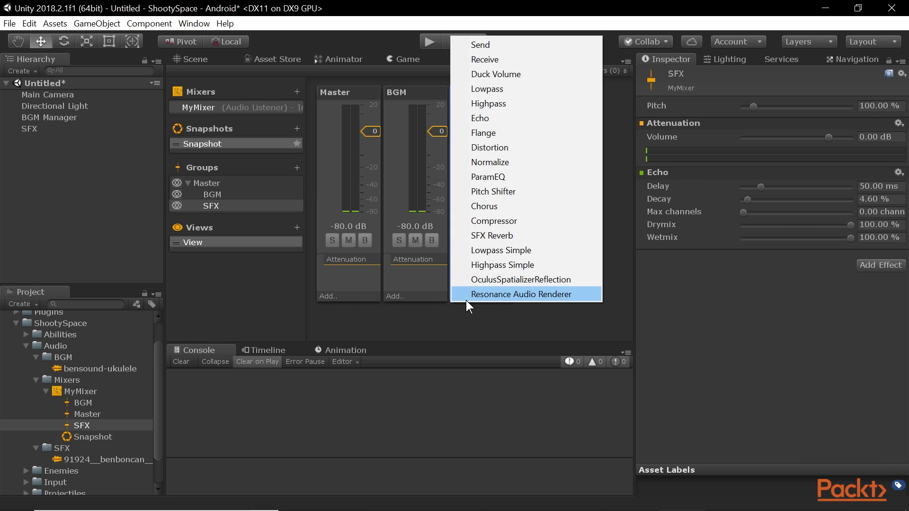
left_click(490, 204)
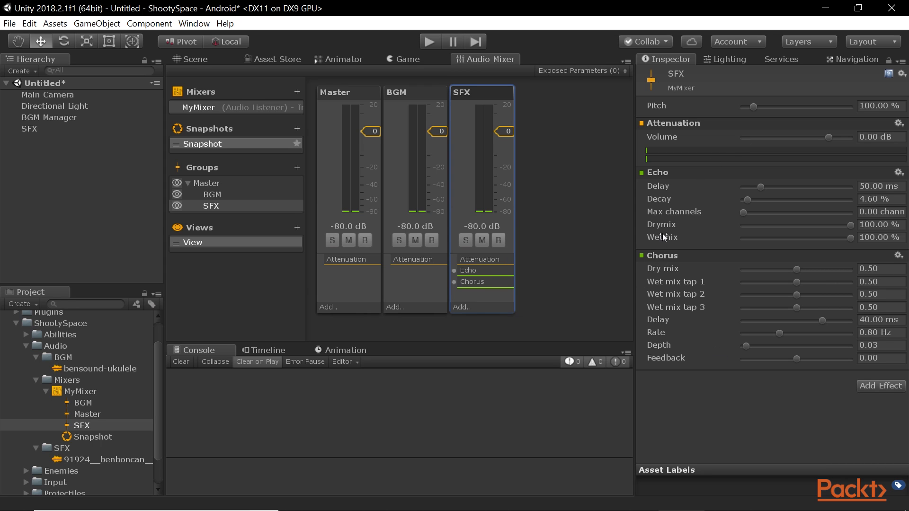
left_click_drag(676, 256, 676, 182)
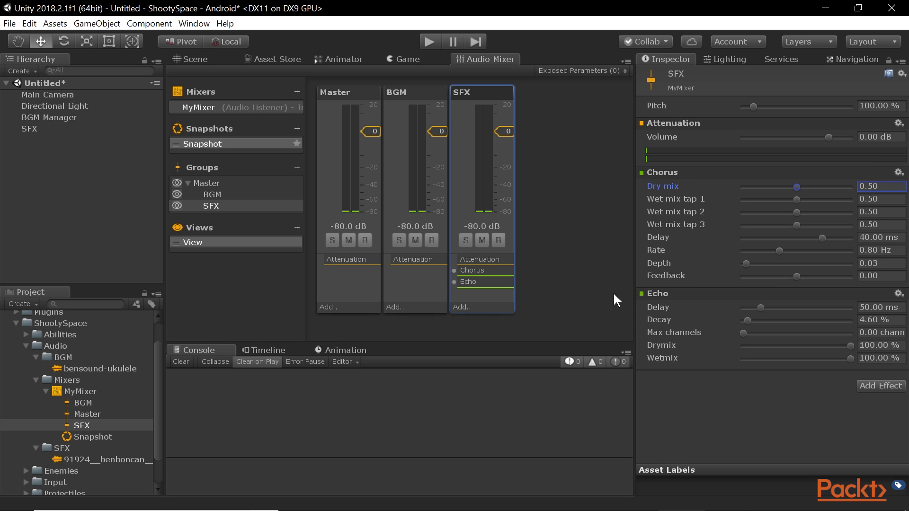
Step: Add a Compressor effect to the SFX group and move it above the Chorus effect
left_click(462, 308)
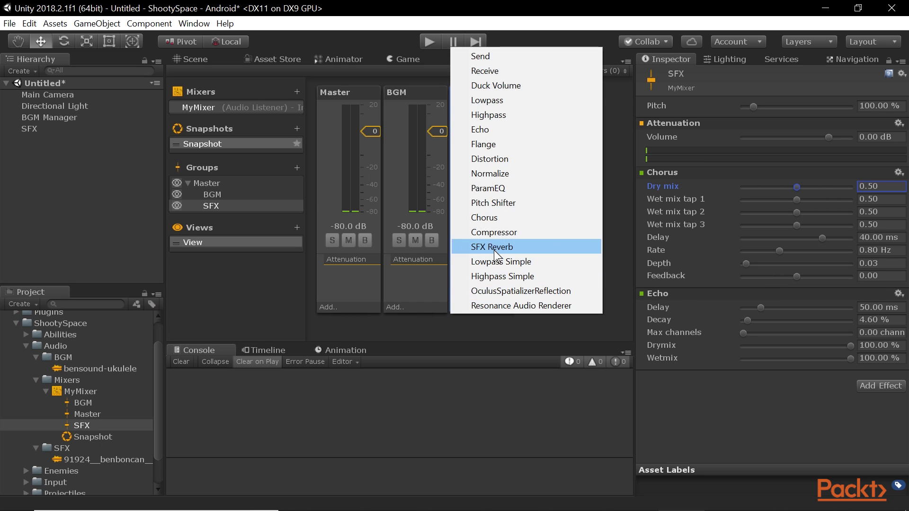
left_click(498, 233)
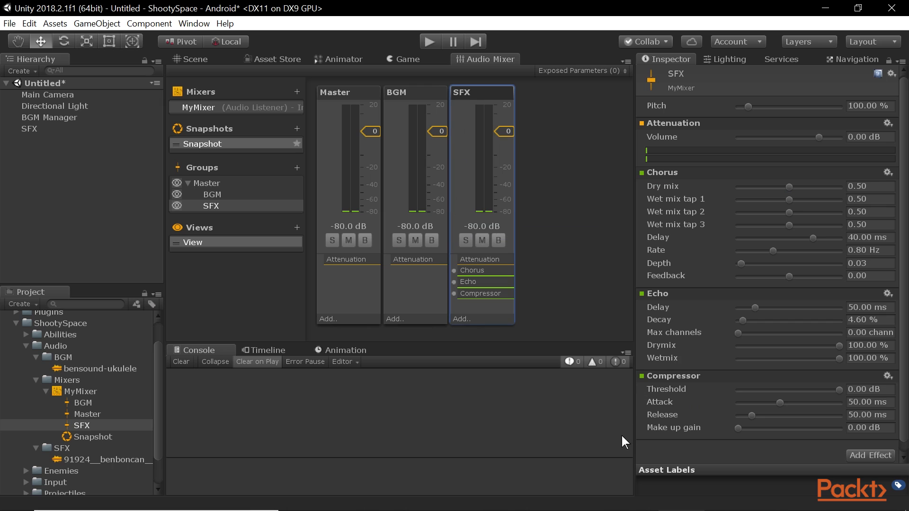
left_click_drag(670, 377, 686, 180)
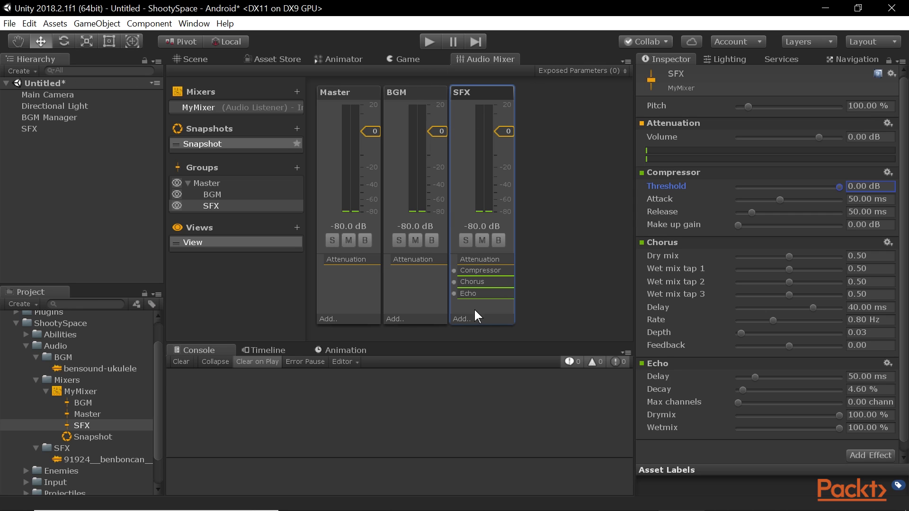
Step: Add Resonance Audio Renderer and Distortion effects to the SFX group, and test the sound in Play mode
left_click(462, 319)
left_click(458, 320)
left_click(460, 327)
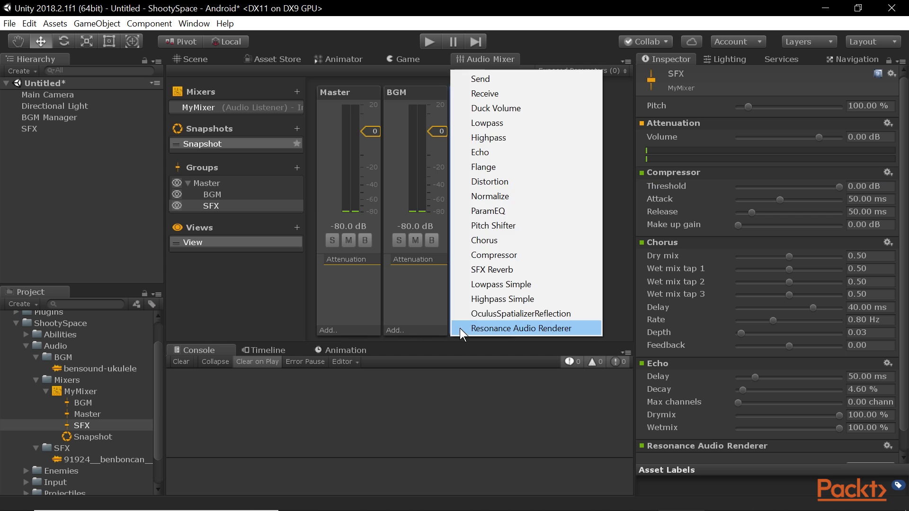
left_click(530, 182)
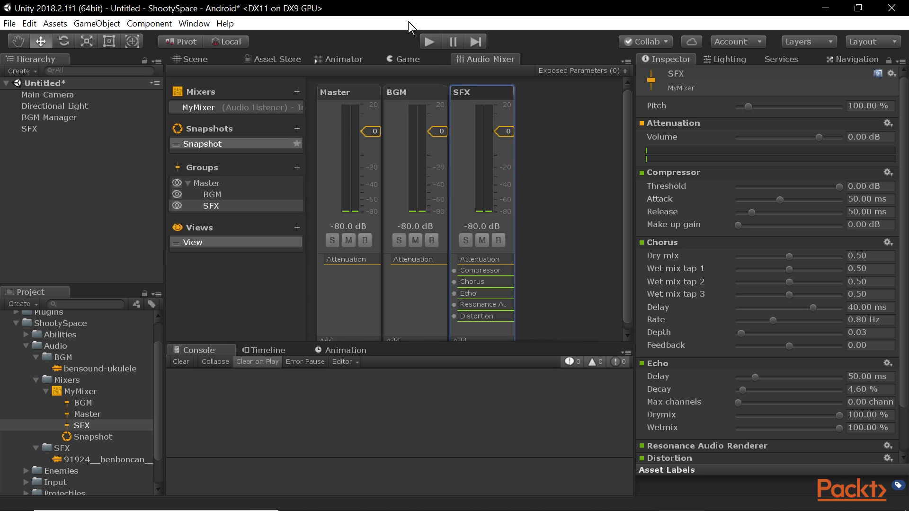
left_click(428, 42)
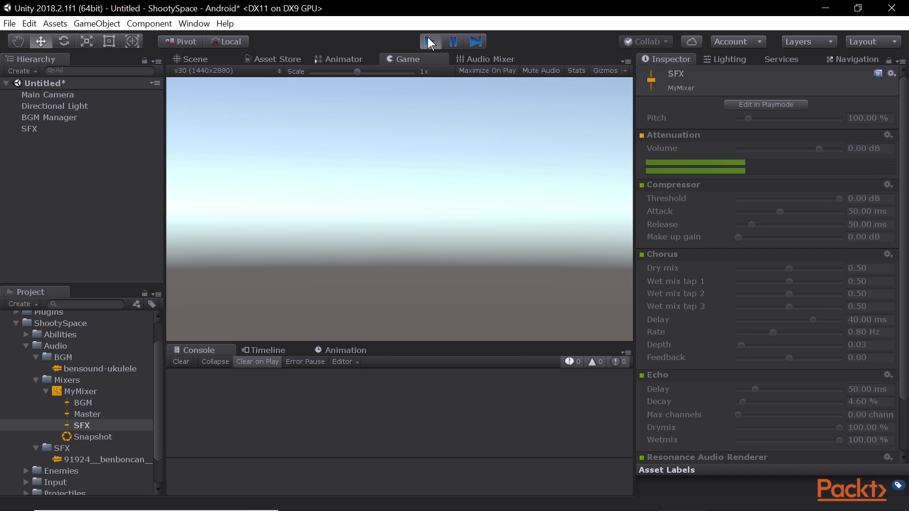
left_click(429, 40)
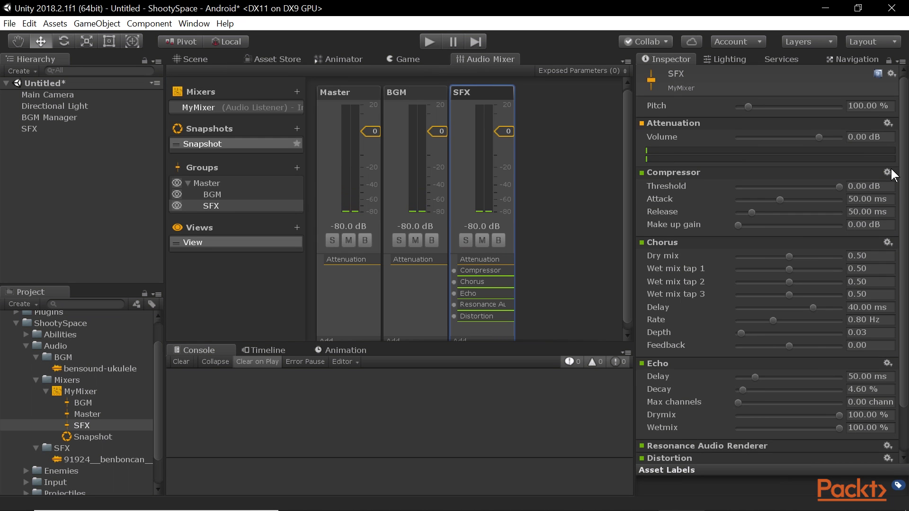
Step: Remove the Compressor and Resonance Audio Renderer effects from the SFX group, and test the sound in Play mode
left_click(889, 172)
left_click(758, 270)
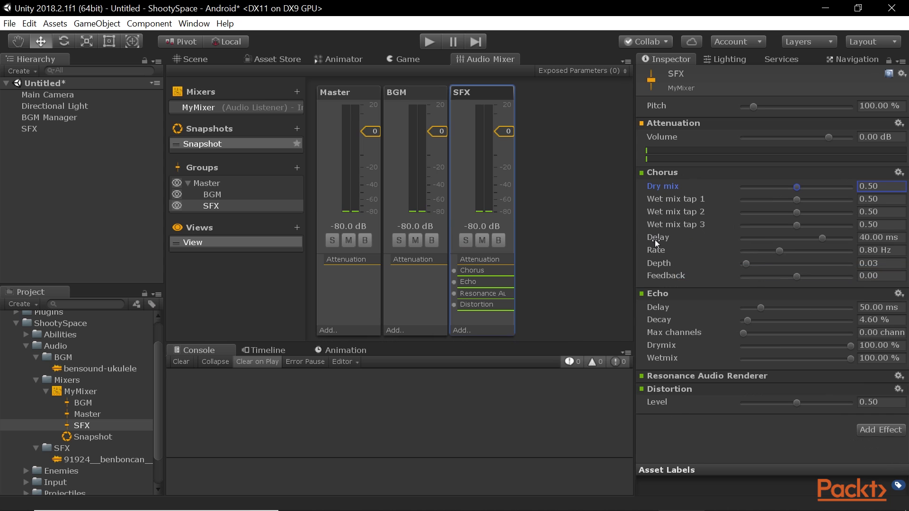
left_click(898, 375)
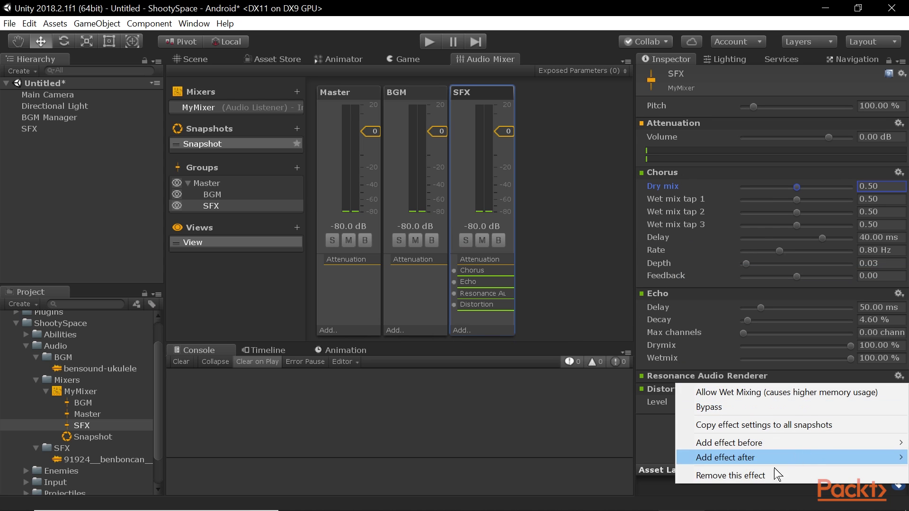
left_click(740, 475)
left_click(426, 45)
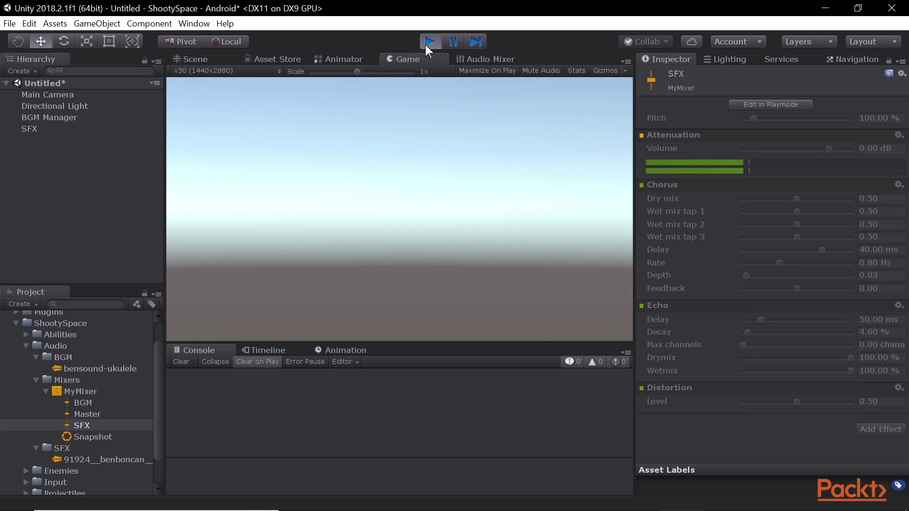
left_click(429, 42)
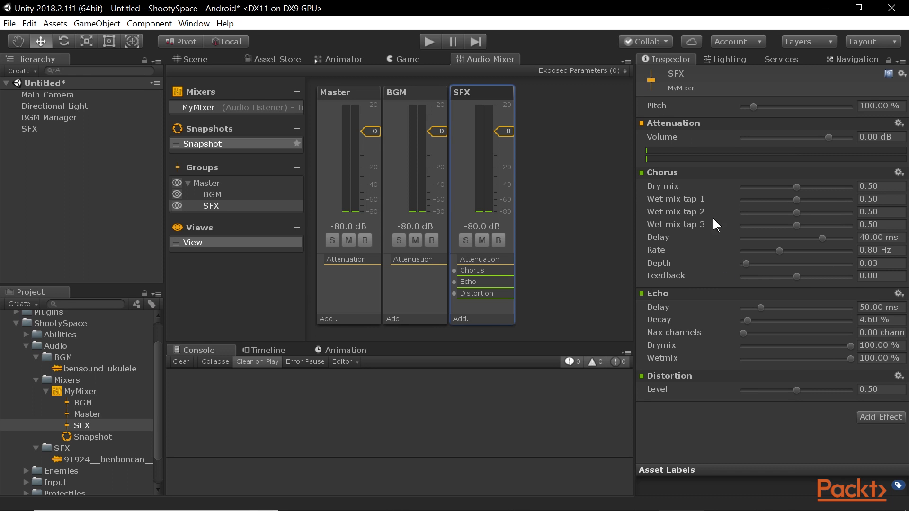
Step: Inspect the settings and effects of the BGM, SFX and Master groups in the Audio Mixer
left_click(413, 290)
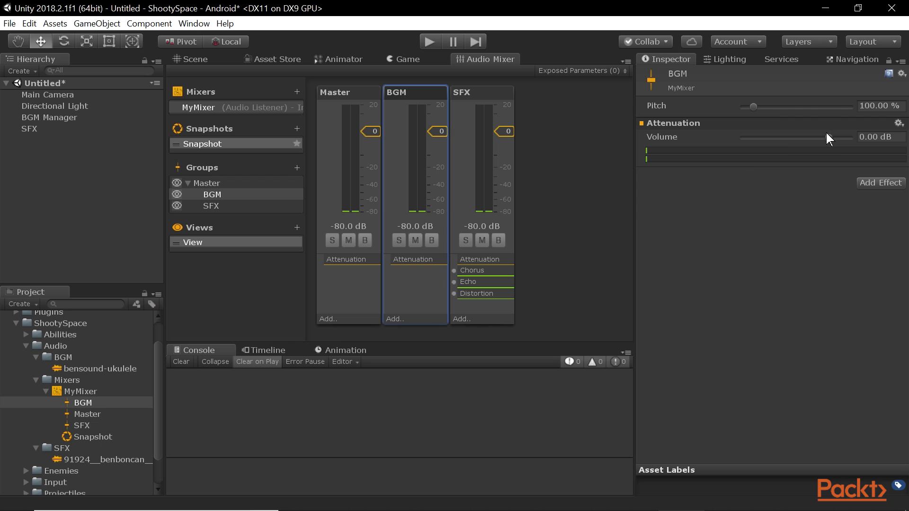
left_click(479, 127)
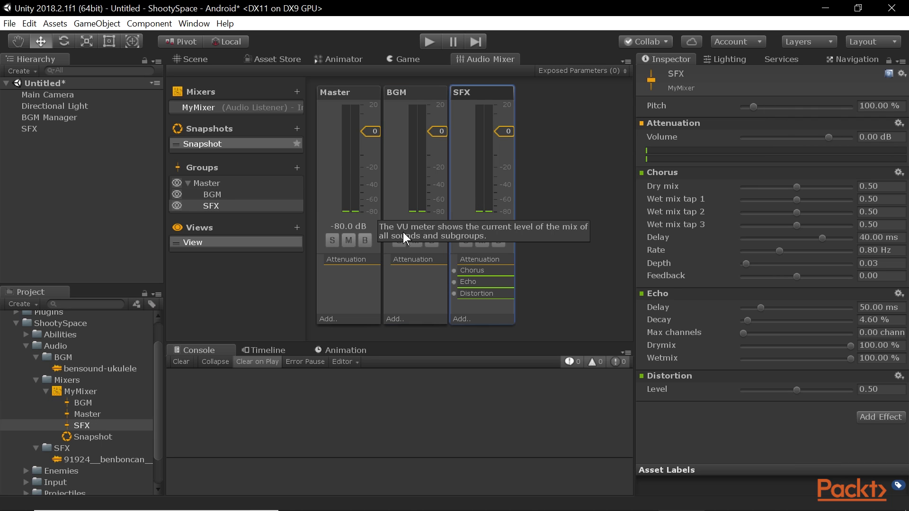
left_click(347, 167)
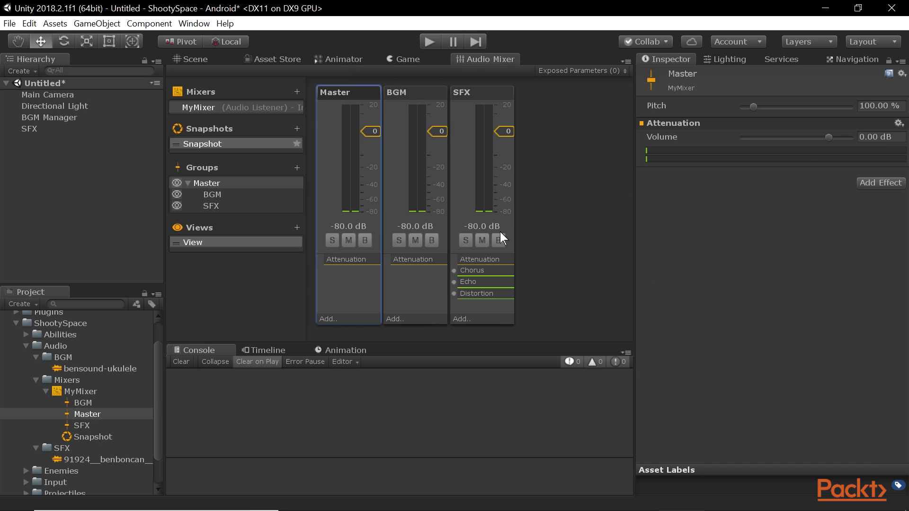
left_click(408, 92)
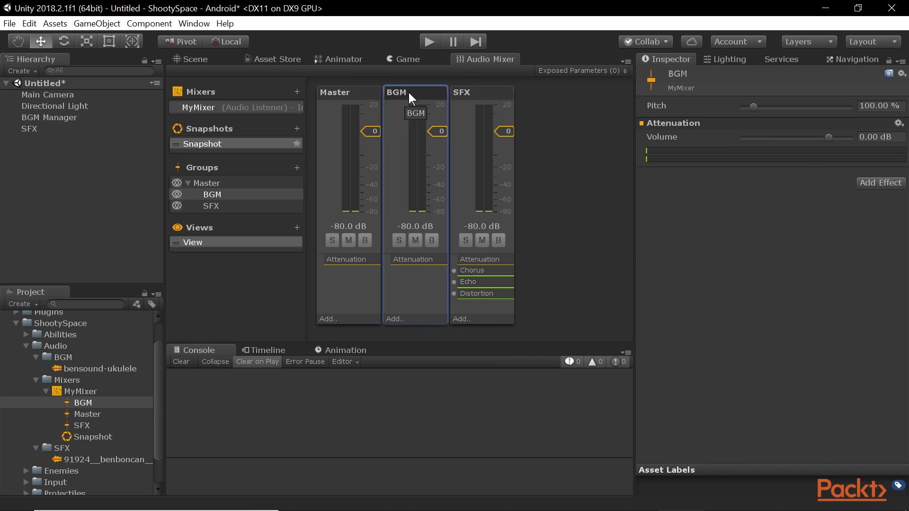
left_click(470, 94)
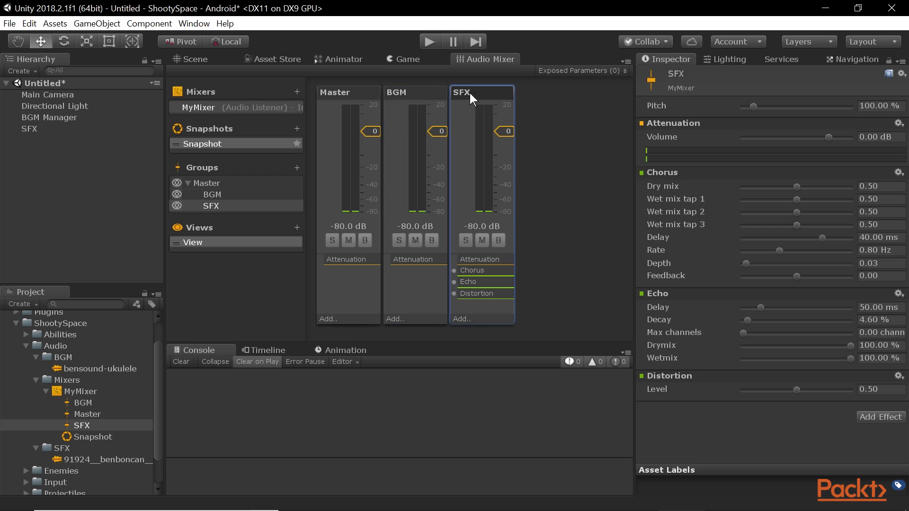
left_click(547, 93)
left_click(350, 93)
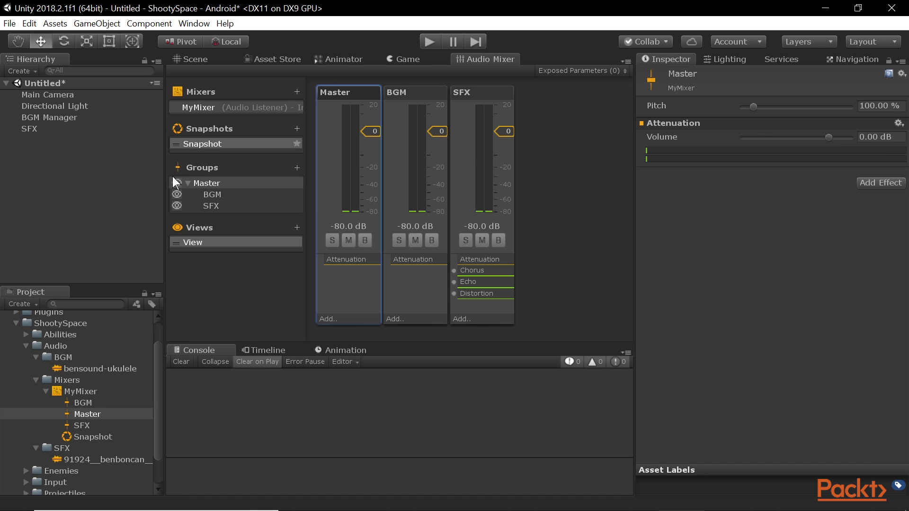
Step: Open the import settings of the bensound-ukulele clip and review its Standalone, Android and Default platform settings
left_click(36, 380)
left_click(95, 387)
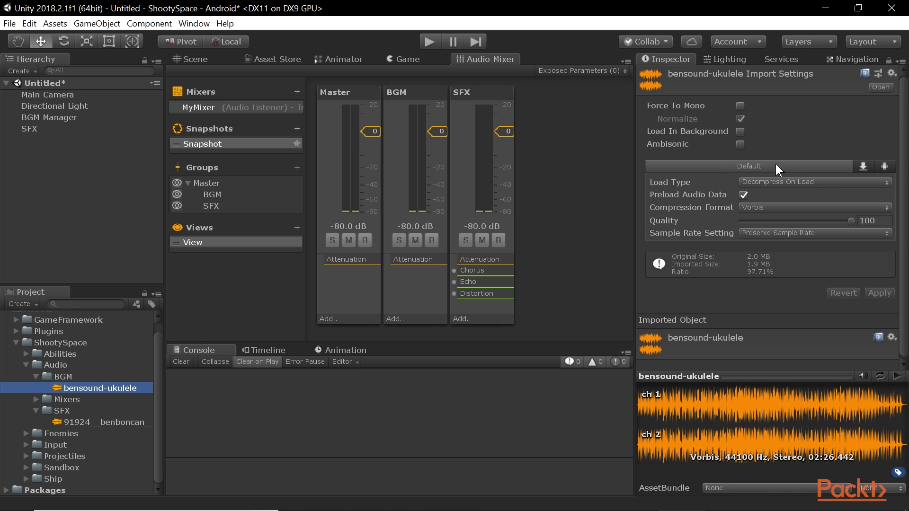
left_click(862, 166)
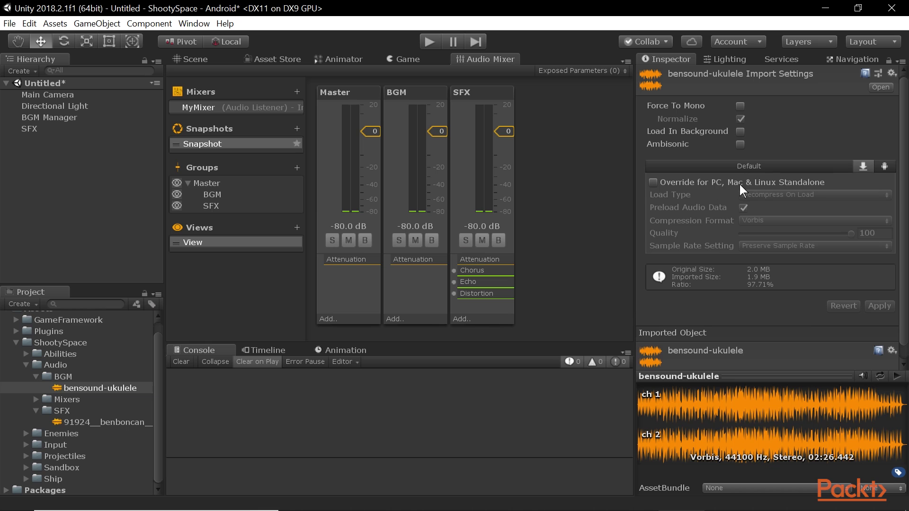
left_click(884, 165)
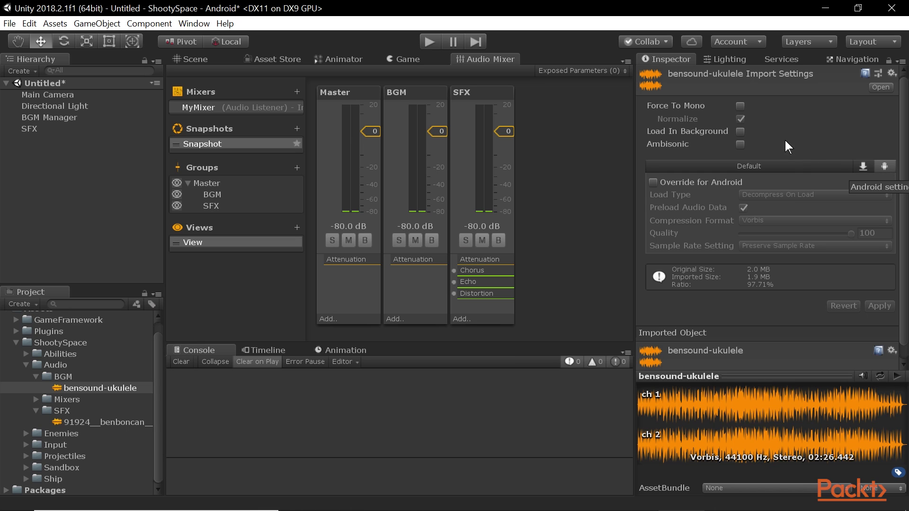
left_click(819, 166)
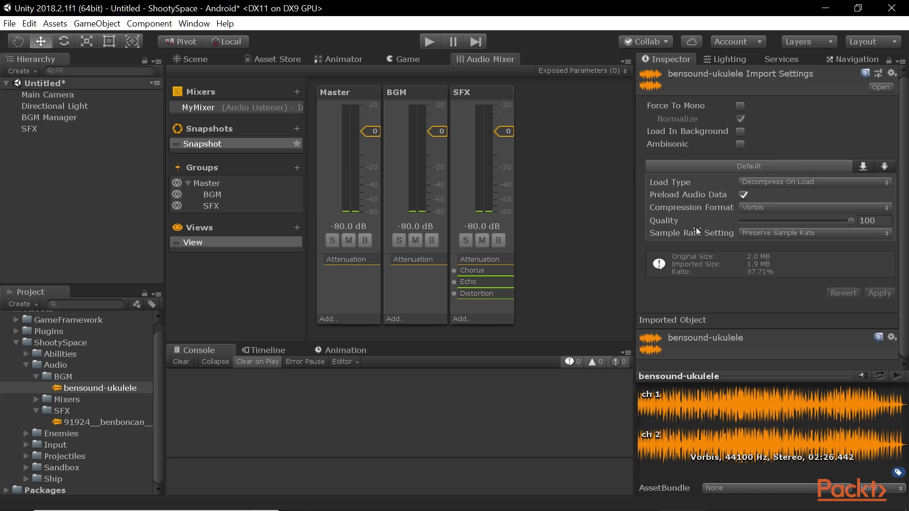
Step: Examine the Load Type, Preload Audio Data and Compression Format options of the bensound-ukulele clip without changing them
left_click(780, 181)
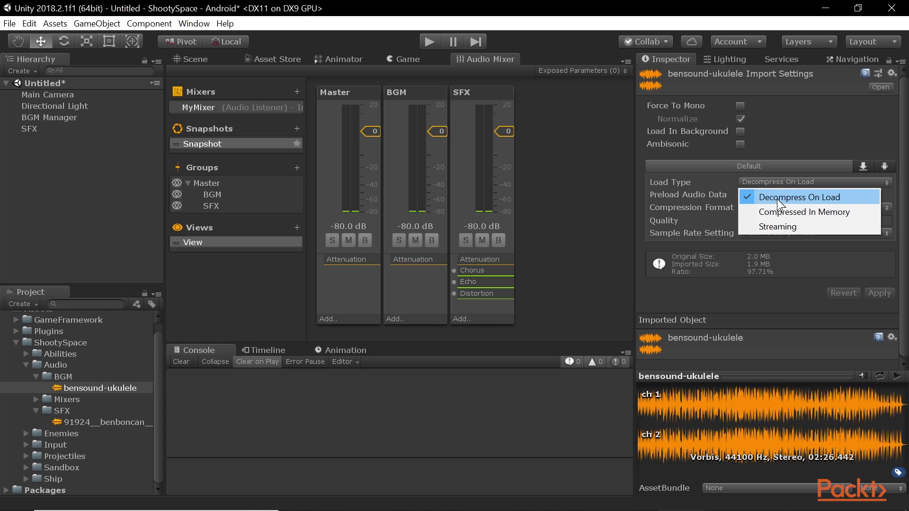
left_click(692, 190)
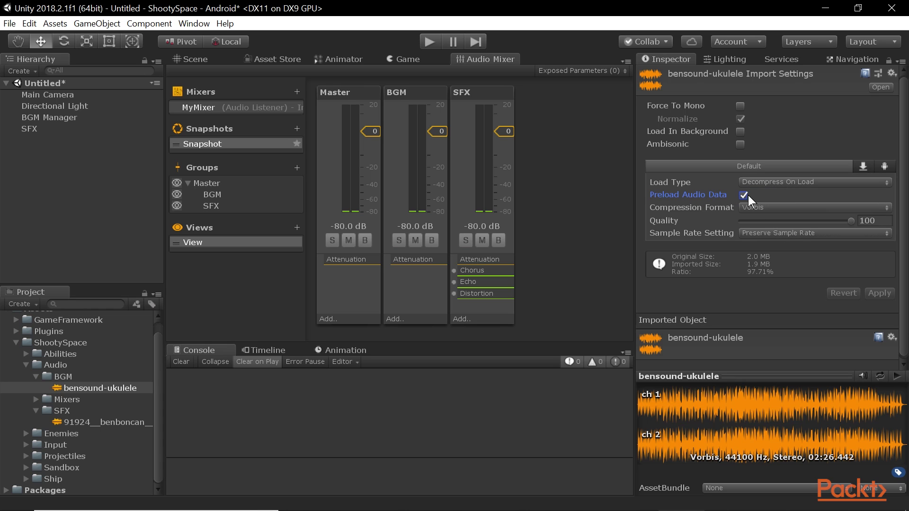
left_click(762, 207)
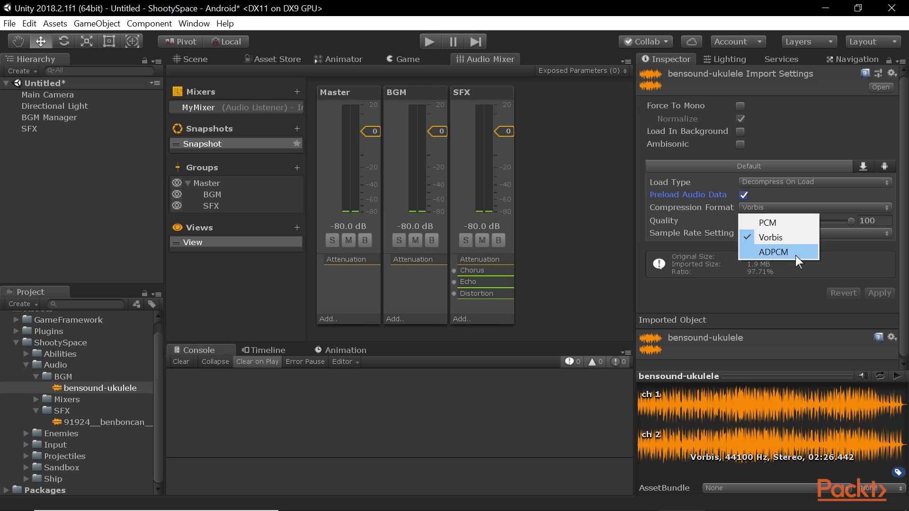
left_click(699, 207)
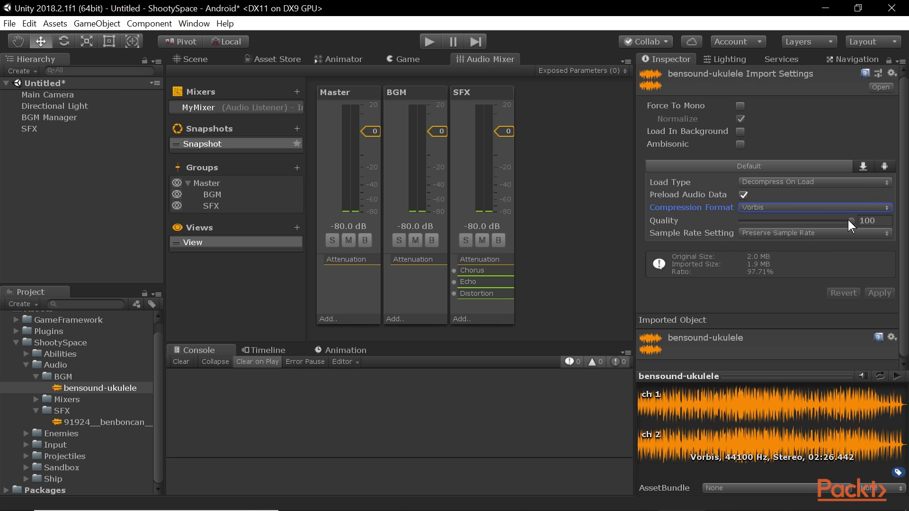
Step: Set the bensound-ukulele clip's compression Quality to 18 and apply the import settings
left_click_drag(851, 221, 743, 221)
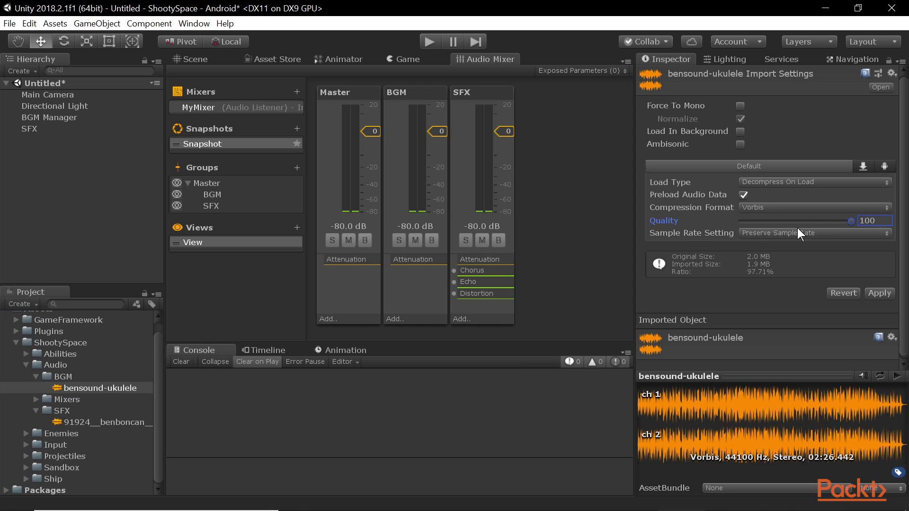
left_click_drag(838, 220, 760, 223)
left_click(877, 293)
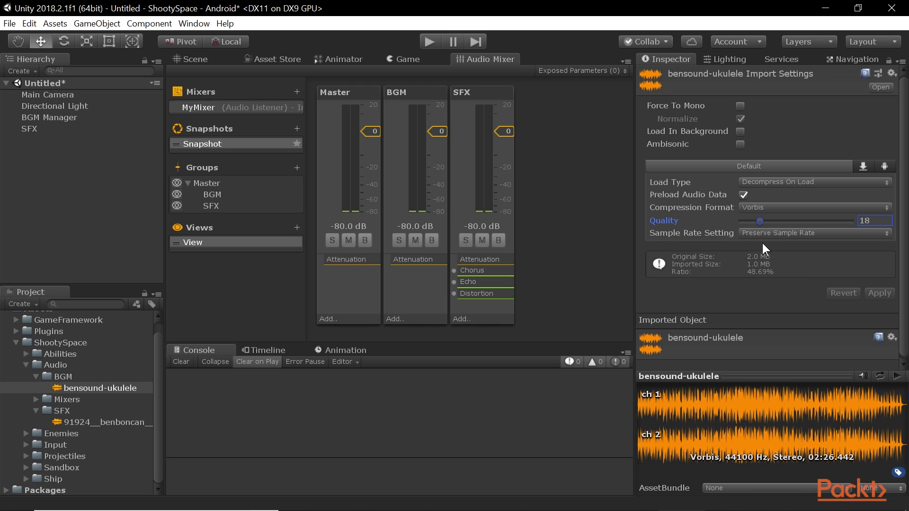
Step: Set the bensound-ukulele clip's compression Quality to 100 and review its Sample Rate Setting options, keeping Preserve Sample Rate
left_click_drag(754, 222, 853, 221)
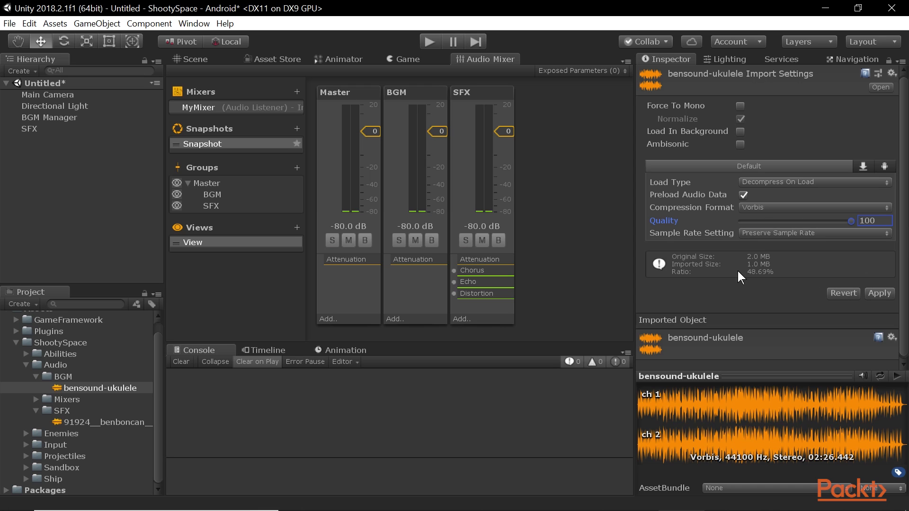
left_click(767, 234)
left_click(695, 233)
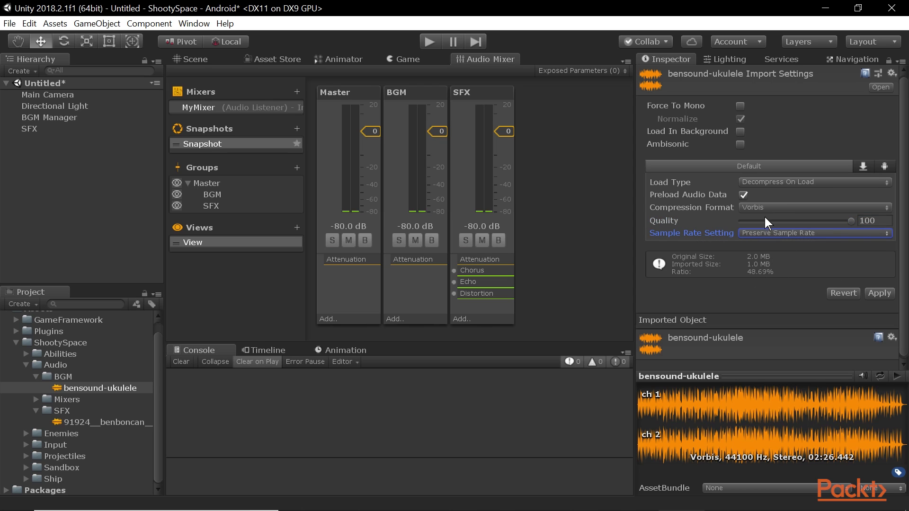
left_click(780, 234)
left_click(689, 241)
left_click(768, 233)
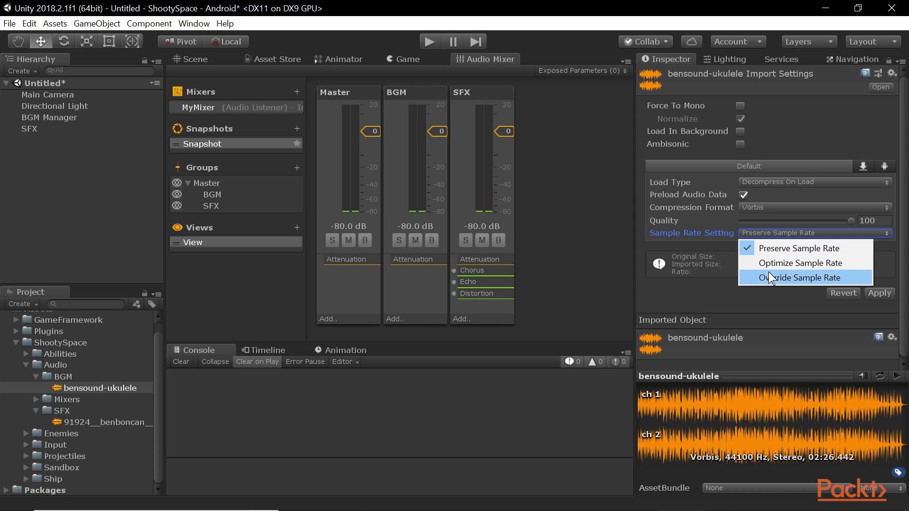
left_click(696, 233)
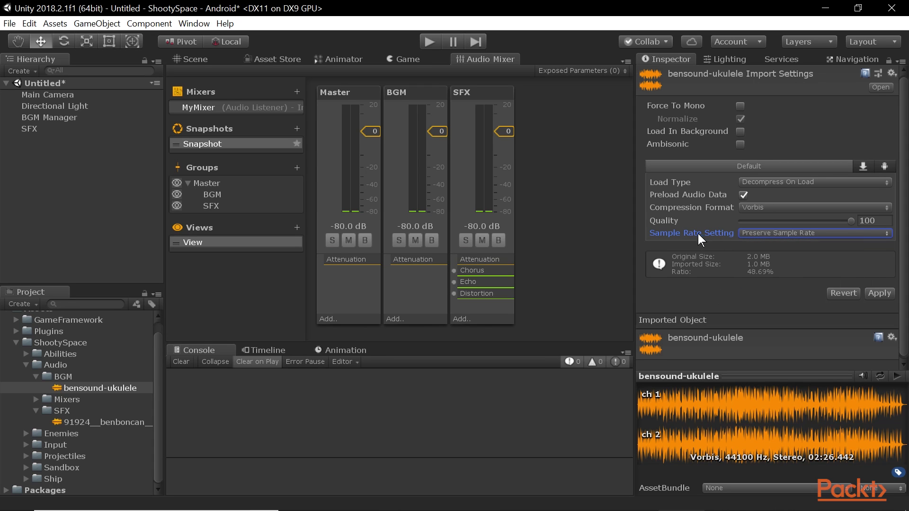
Step: Scrub through the stereo waveform preview of the bensound-ukulele clip and stop its playback
left_click_drag(748, 427, 667, 427)
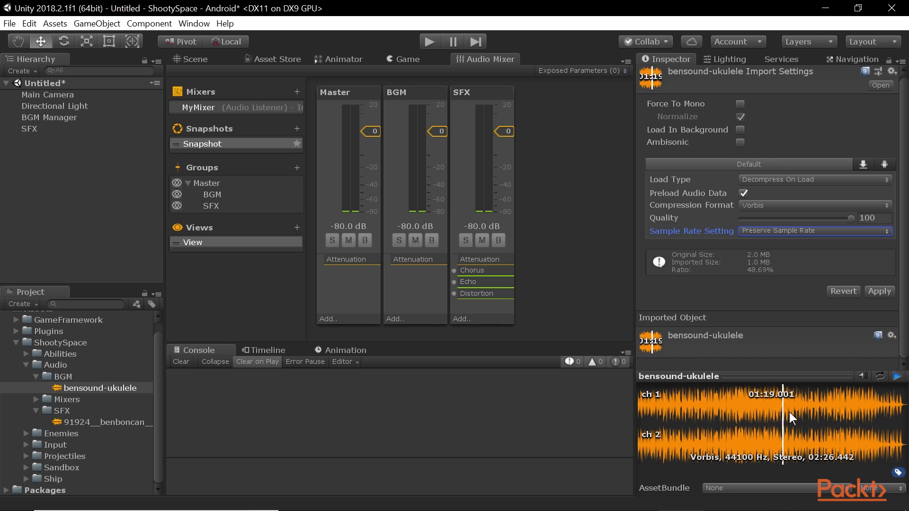
left_click(895, 377)
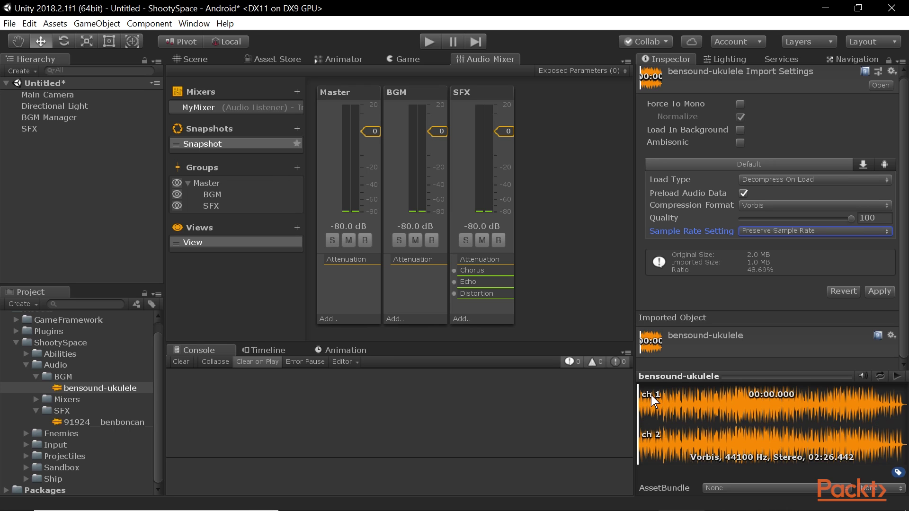
Step: Enable Force To Mono for the bensound-ukulele clip and apply the import settings
left_click(740, 105)
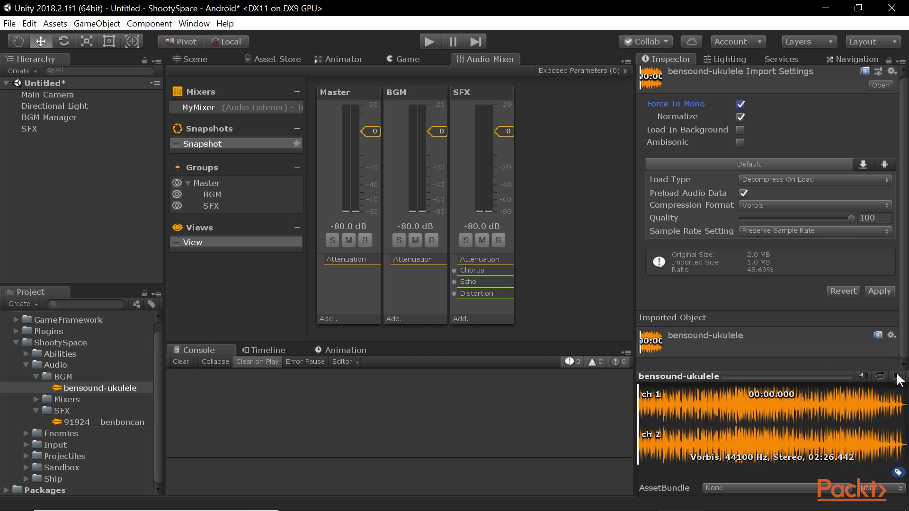
left_click(888, 292)
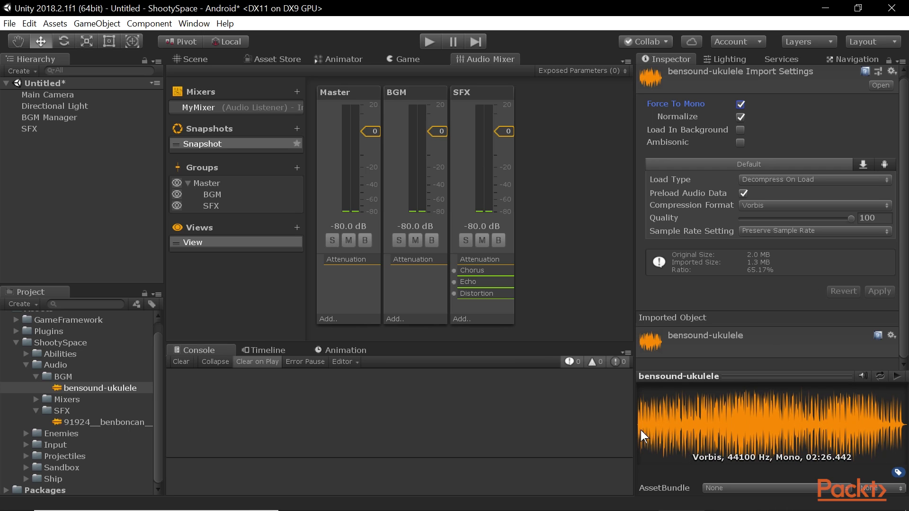
Step: Turn Force To Mono off for the bensound-ukulele clip
left_click(741, 105)
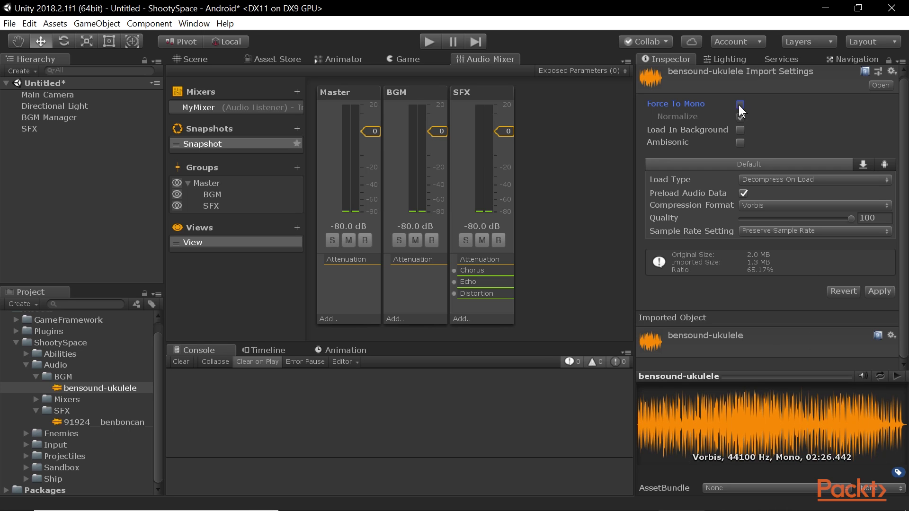